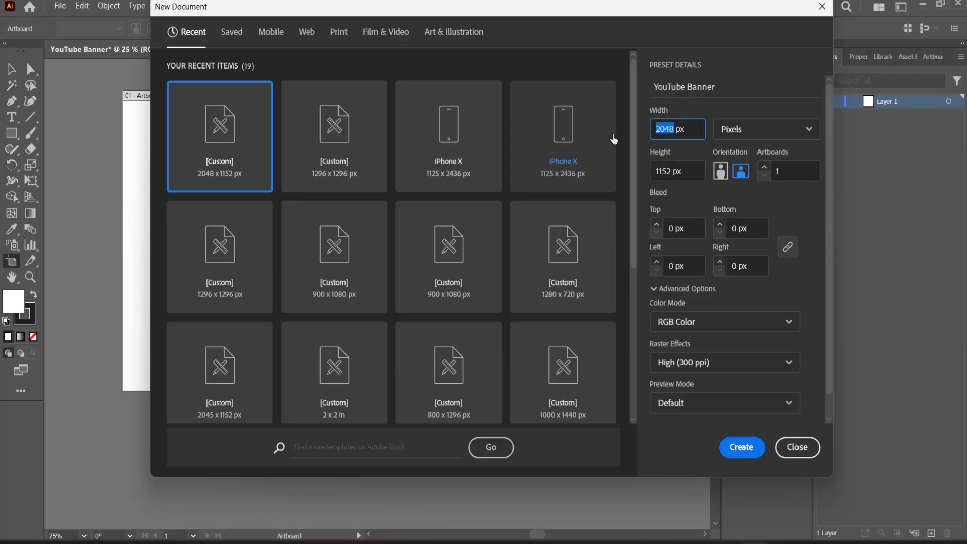
# Set the new YouTube Banner document's width to 1707 px and its height to 282 px.
pyautogui.write('1707')
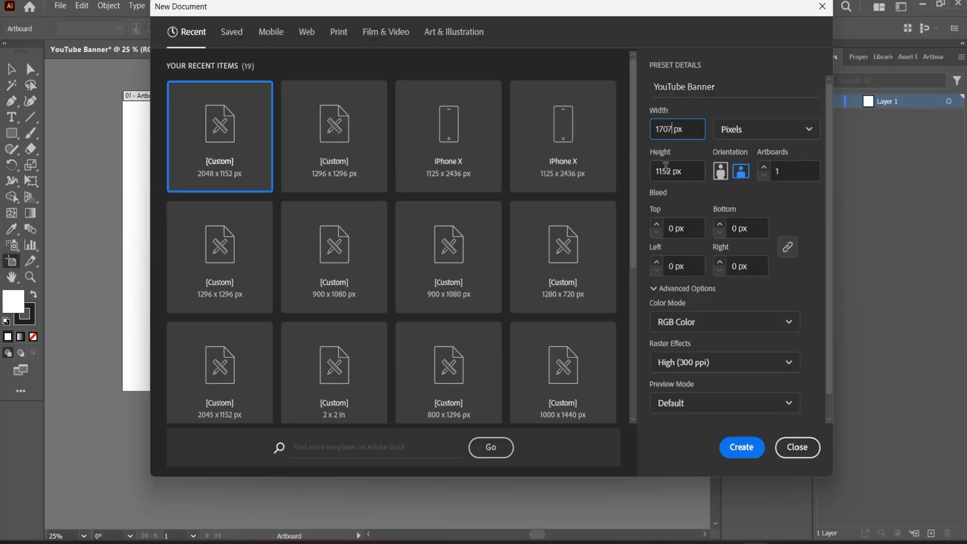
pyautogui.press('Tab')
pyautogui.write('282')
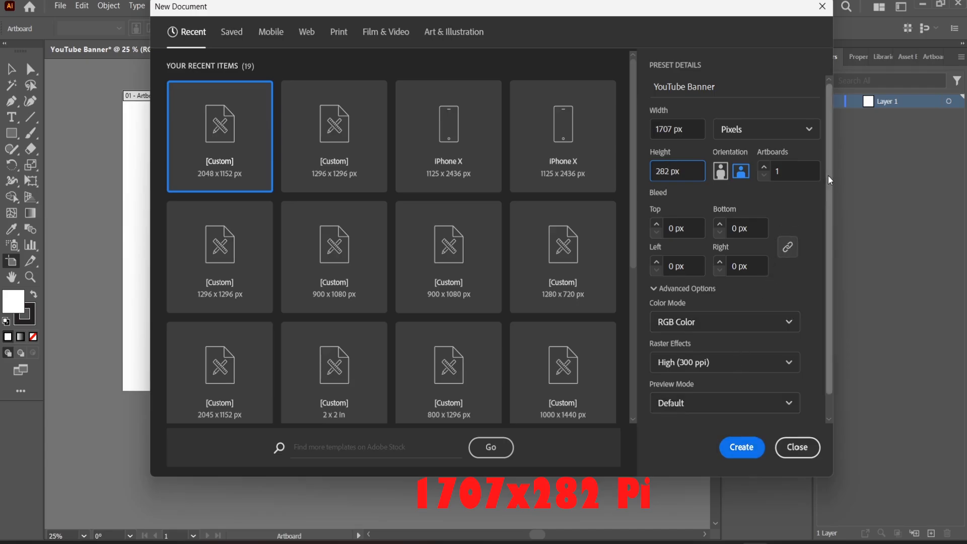
# Open the document's additional settings, keep the custom profile, and create the document.
pyautogui.scroll(-2, 829, 175)
pyautogui.click(704, 413)
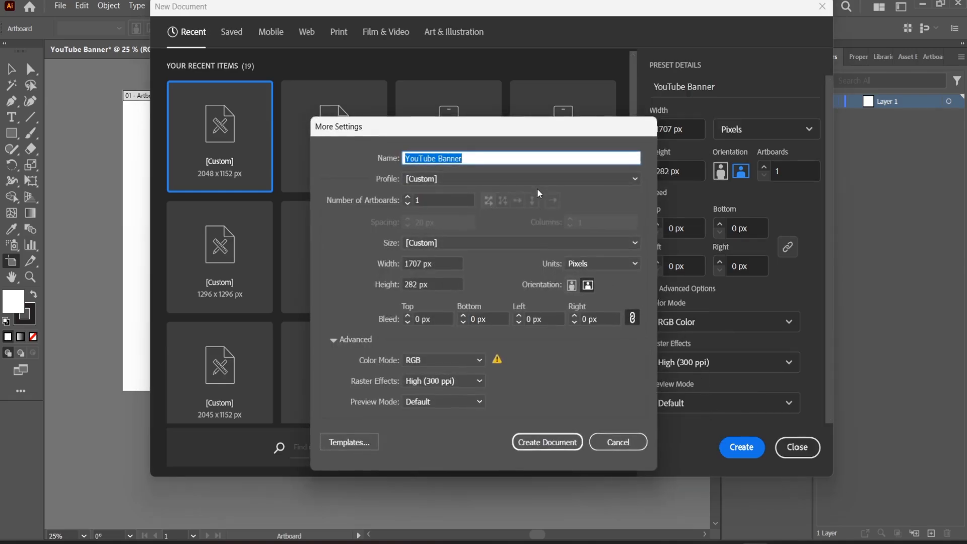
pyautogui.click(578, 183)
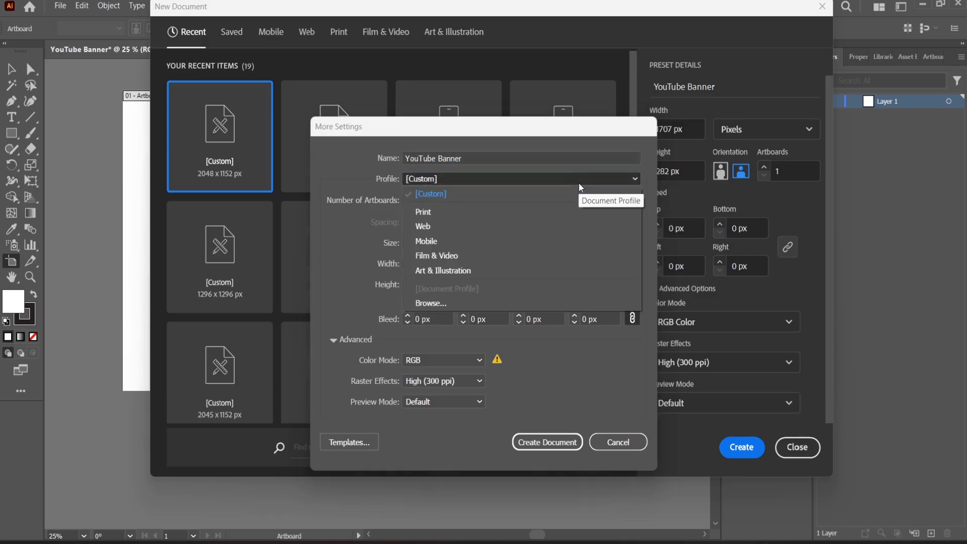
pyautogui.click(578, 180)
pyautogui.click(559, 443)
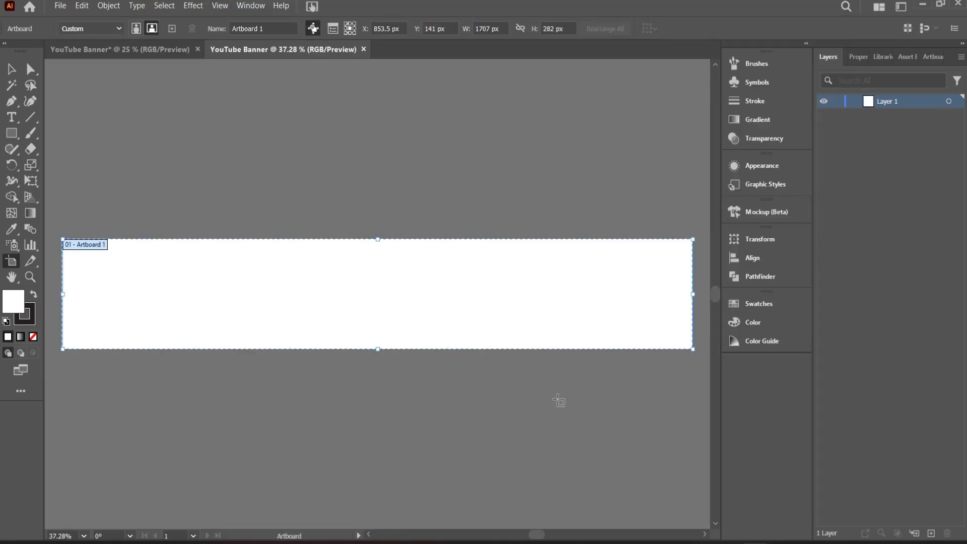
pyautogui.moveTo(285, 151); pyautogui.dragTo(286, 151)
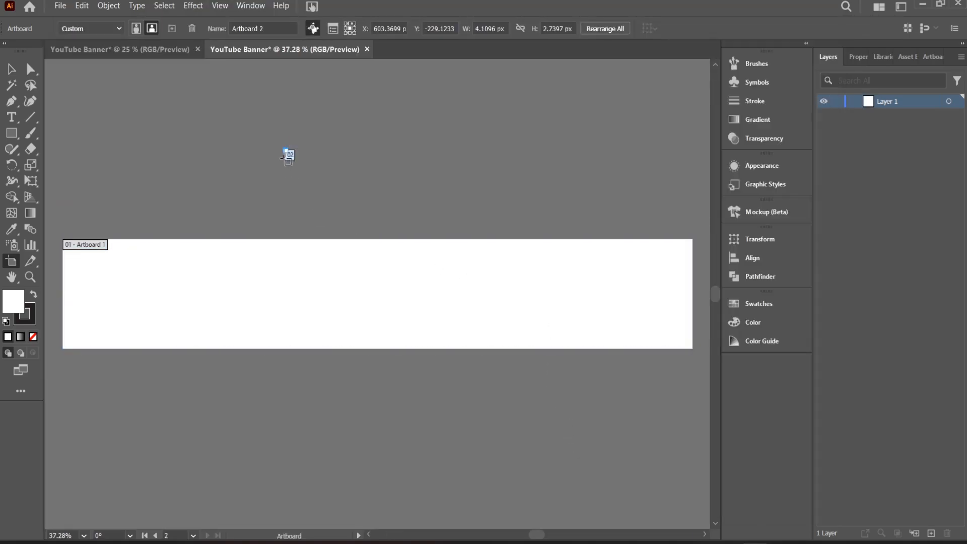
pyautogui.hotkey('ctrl', 'z')
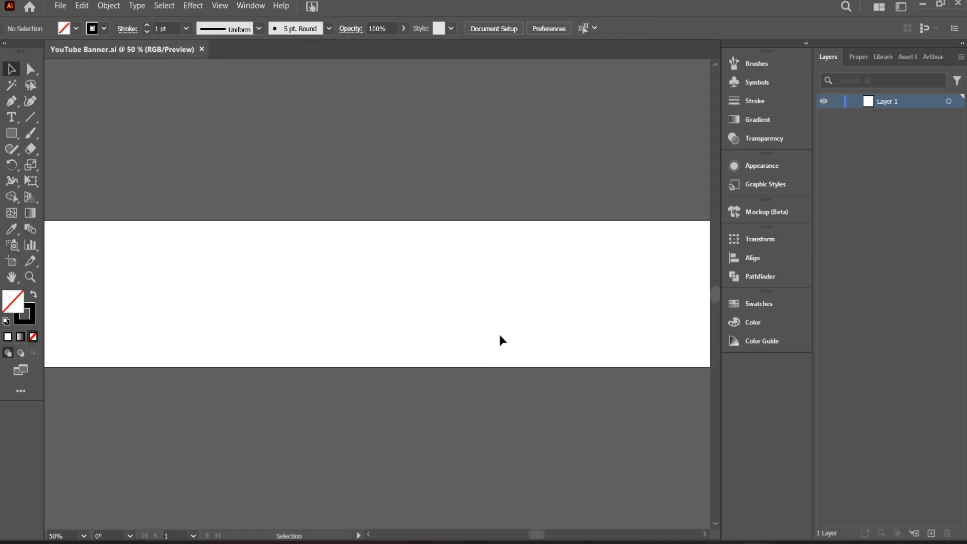
pyautogui.hotkey('ctrl', '-')
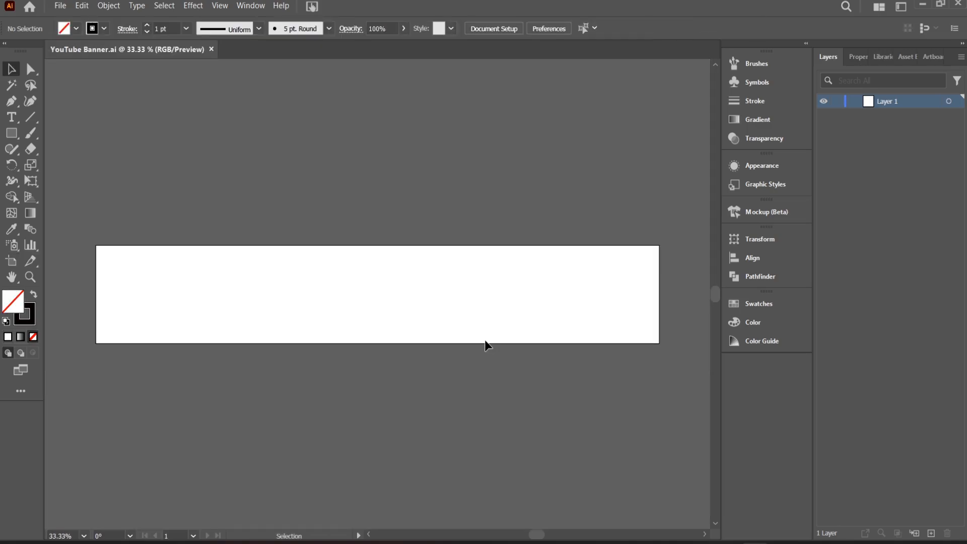
pyautogui.moveTo(433, 311); pyautogui.dragTo(460, 258)
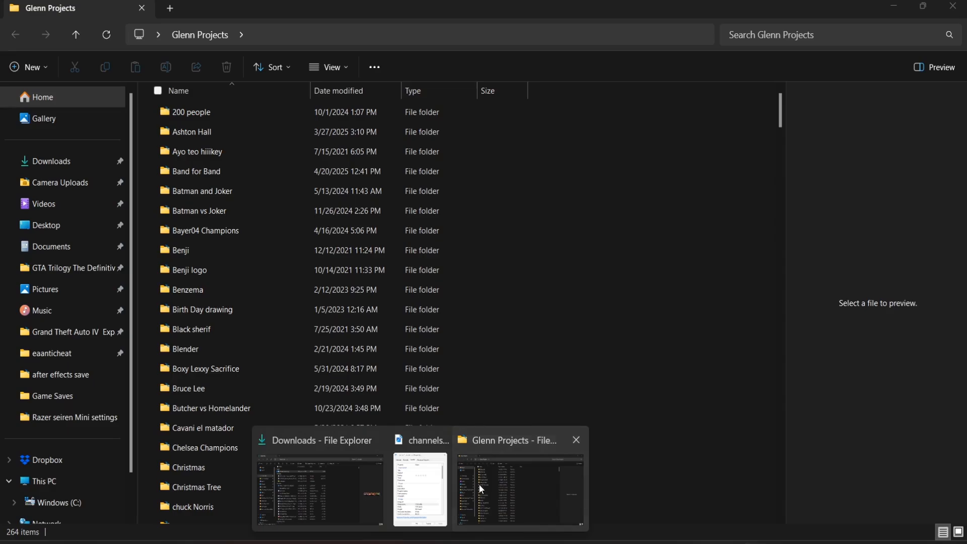
# Switch to File Explorer and open the Deadpool x Wolverine folder in the projects folder.
pyautogui.click(479, 485)
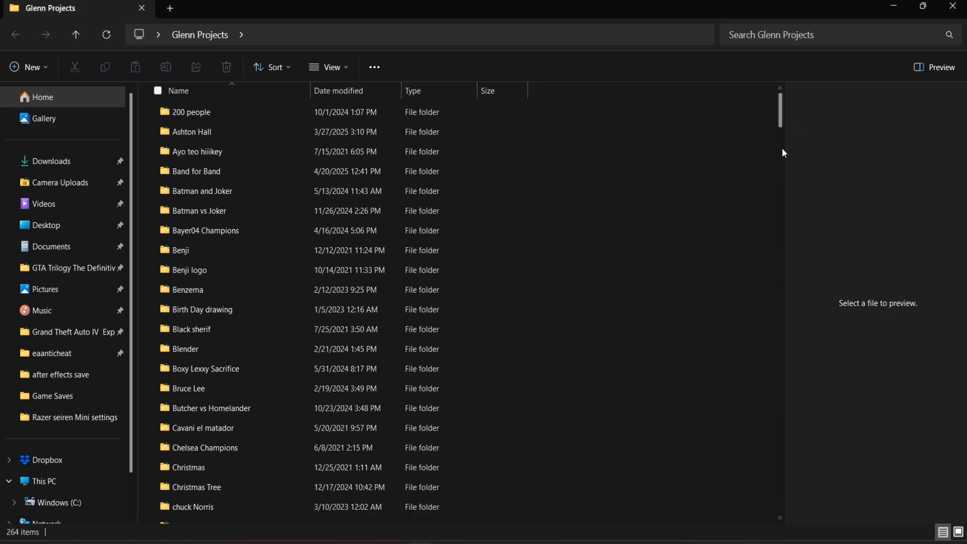
pyautogui.scroll(-7, 782, 143)
pyautogui.scroll(7, 782, 136)
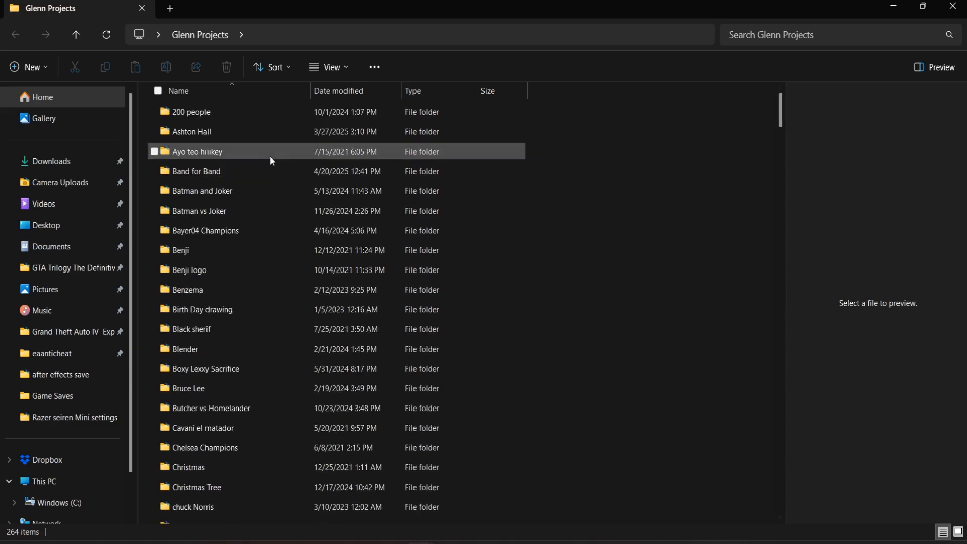
pyautogui.scroll(-5, 783, 121)
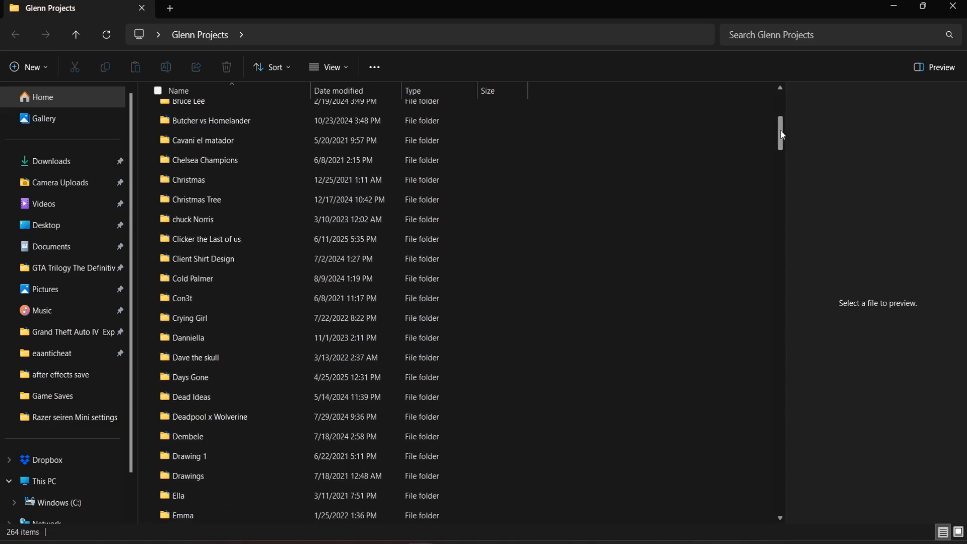
pyautogui.doubleClick(234, 417)
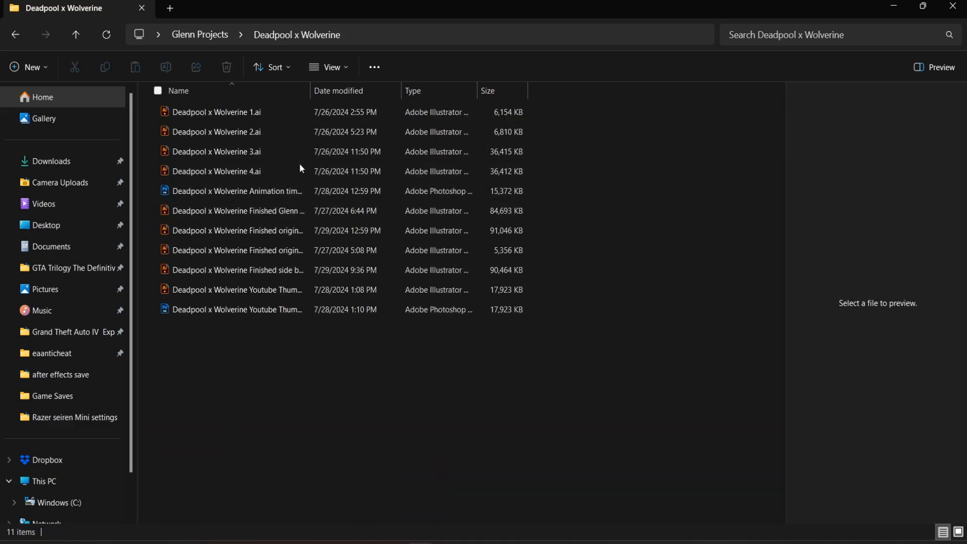
# Preview the finished Deadpool x Wolverine files and open the large "Finished original" artwork in Illustrator.
pyautogui.click(288, 214)
pyautogui.press('Down')
pyautogui.press('Down')
pyautogui.press('Down')
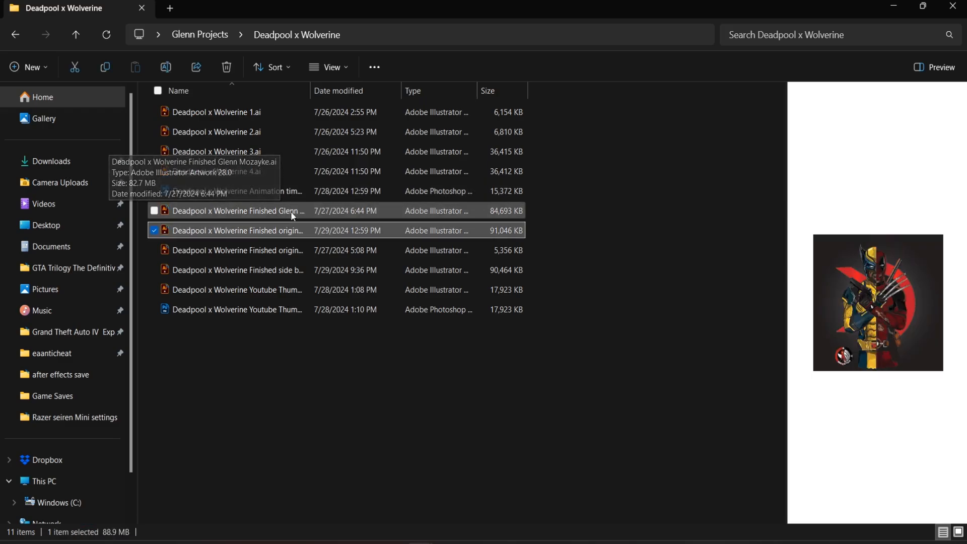
pyautogui.press('Down')
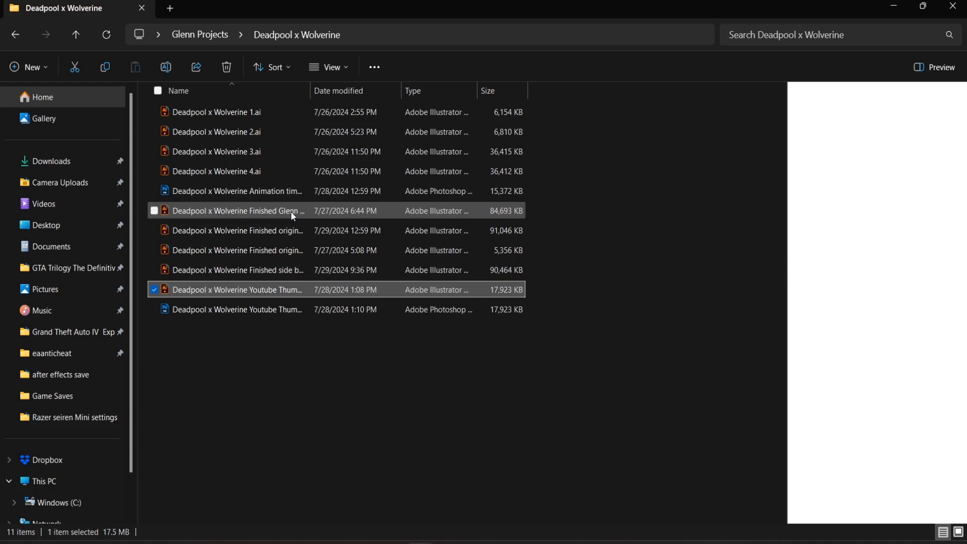
pyautogui.press('Up')
pyautogui.press('Up')
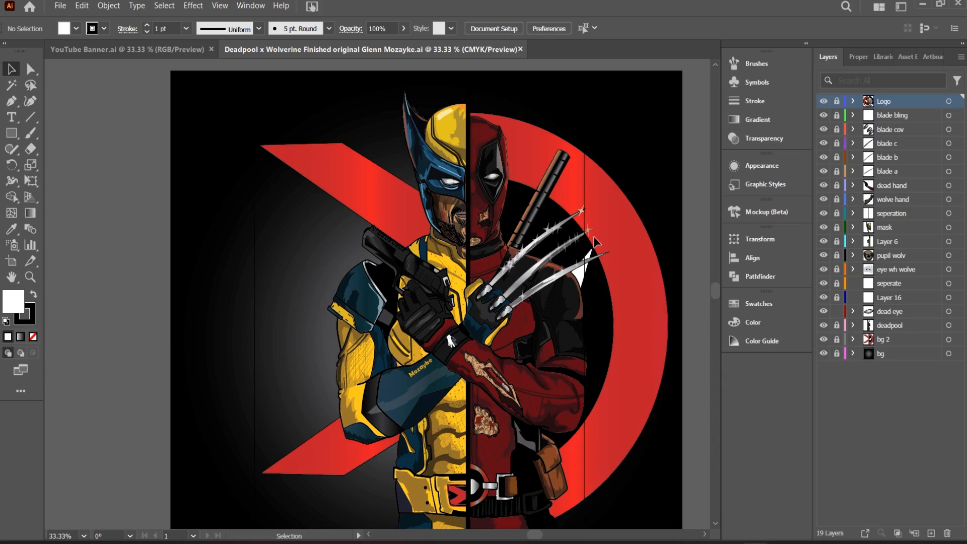
# Unlock the character layers from "blade bling" down to "deadpool", keeping the logo and background layers locked.
pyautogui.moveTo(596, 241); pyautogui.dragTo(463, 212)
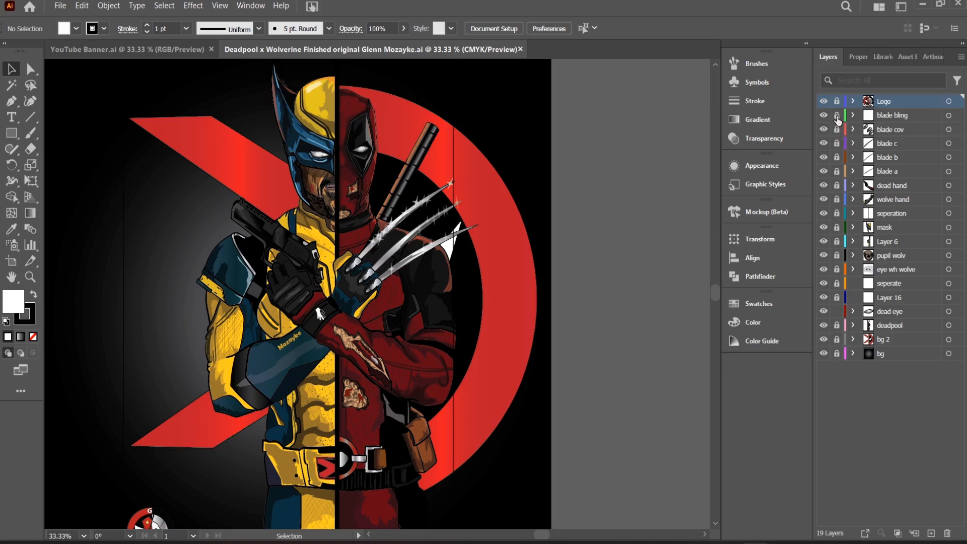
pyautogui.moveTo(837, 116); pyautogui.dragTo(836, 201)
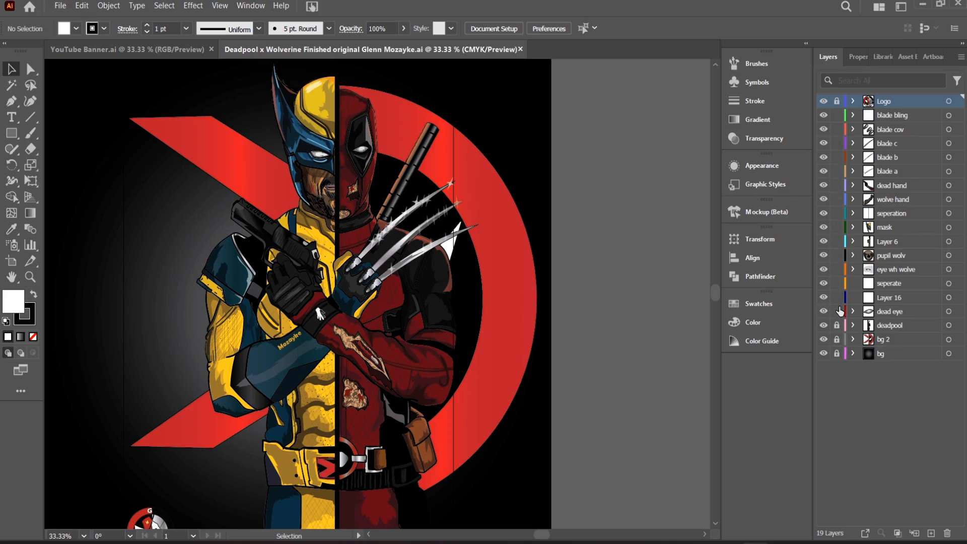
pyautogui.click(837, 340)
# Select all of the unlocked Deadpool and Wolverine character artwork and copy it.
pyautogui.hotkey('ctrl', '-')
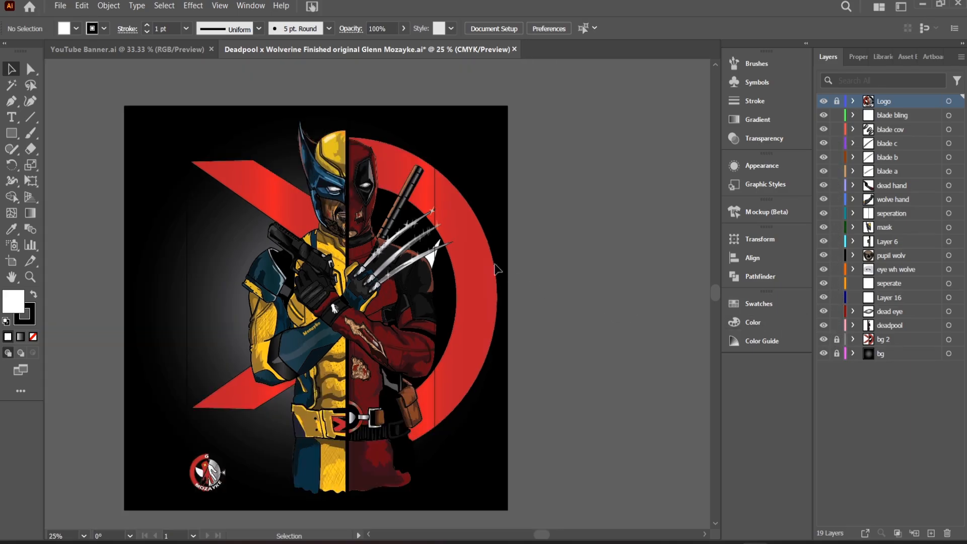
pyautogui.moveTo(212, 132); pyautogui.dragTo(528, 492)
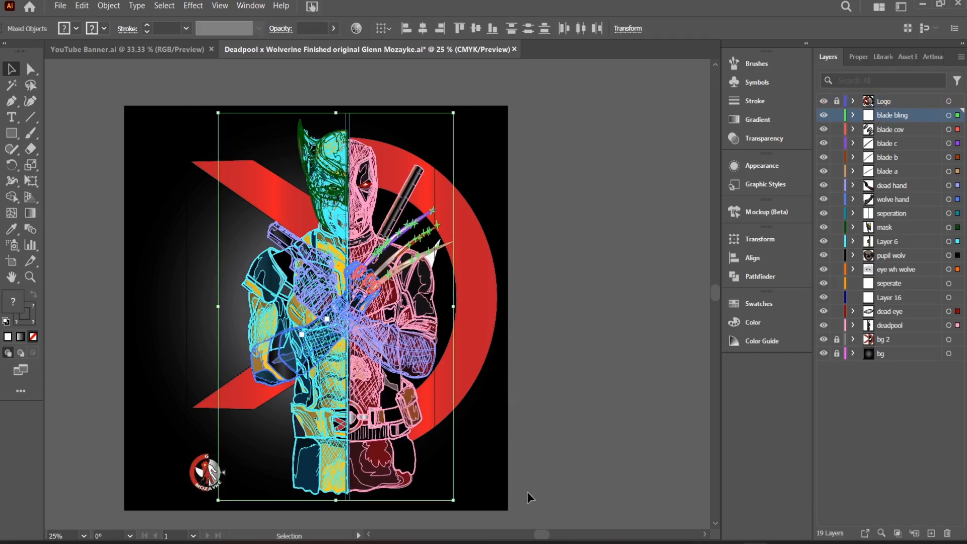
pyautogui.press('a')
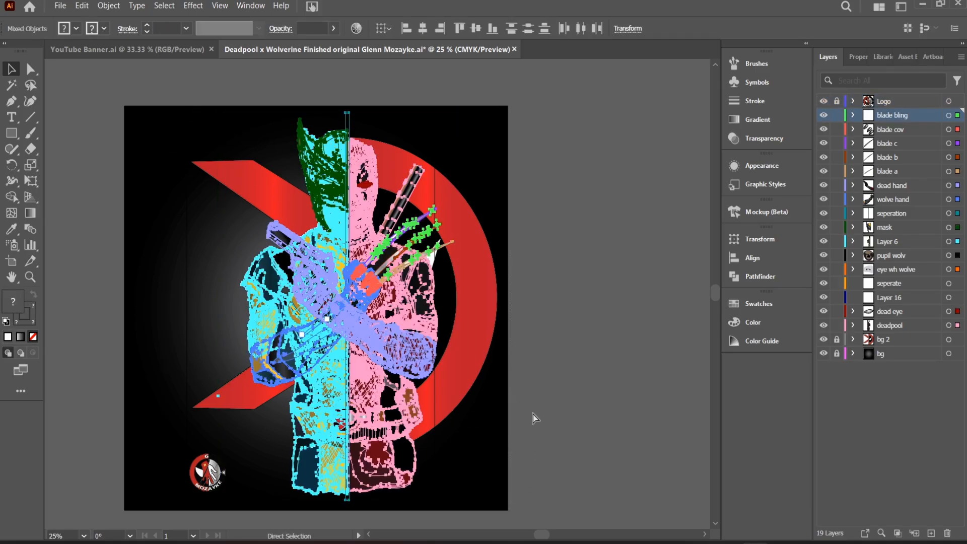
pyautogui.hotkey('ctrl', 'c')
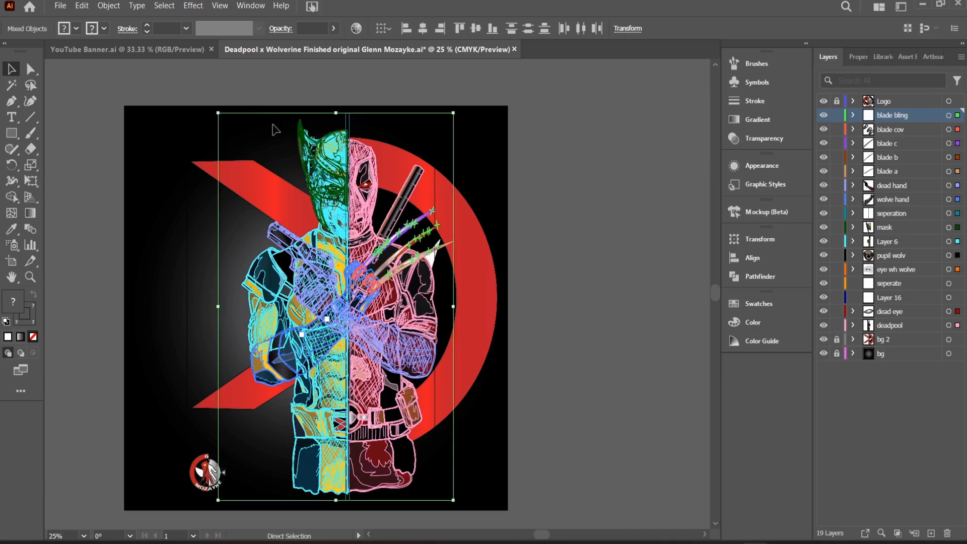
# Paste the copied character artwork into the YouTube Banner document.
pyautogui.click(187, 52)
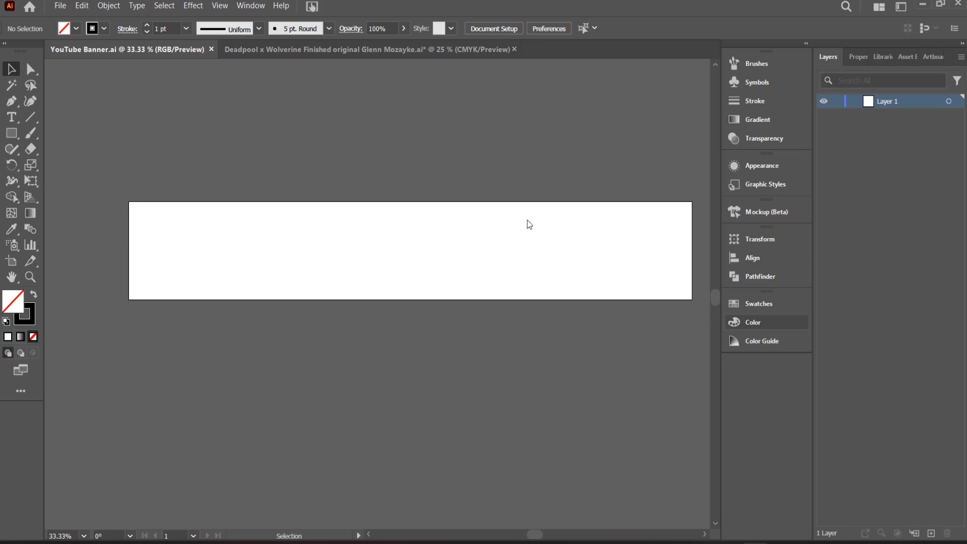
pyautogui.hotkey('ctrl', 'v')
pyautogui.hotkey('ctrl', '-')
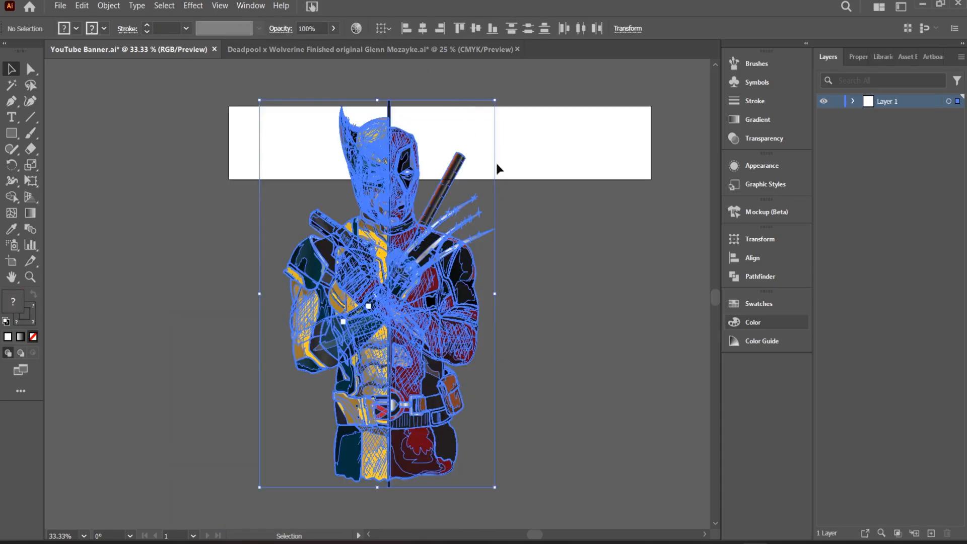
pyautogui.hotkey('ctrl', '+')
pyautogui.hotkey('ctrl', '+')
pyautogui.hotkey('ctrl', '-')
pyautogui.hotkey('ctrl', '-')
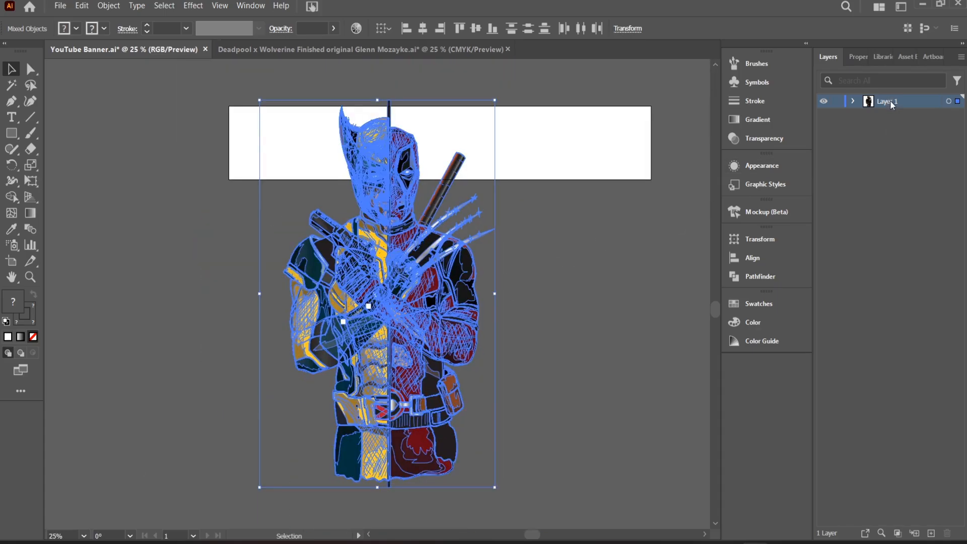
# Rename Layer 1 to a name beginning with "Dp and wolve" and lock the layer.
pyautogui.doubleClick(890, 101)
pyautogui.click(574, 229)
pyautogui.hotkey('ctrl', '-')
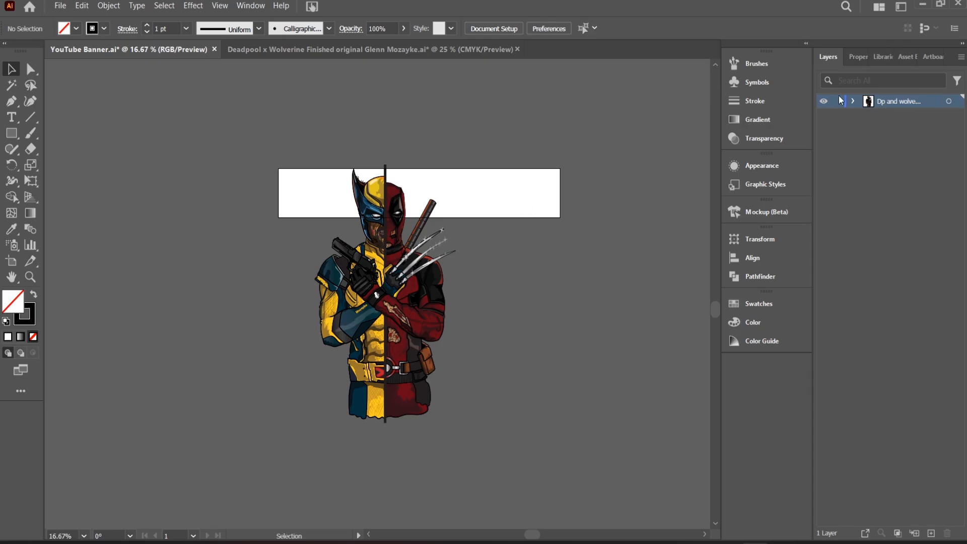
pyautogui.hotkey('ctrl', '+')
pyautogui.hotkey('ctrl', '+')
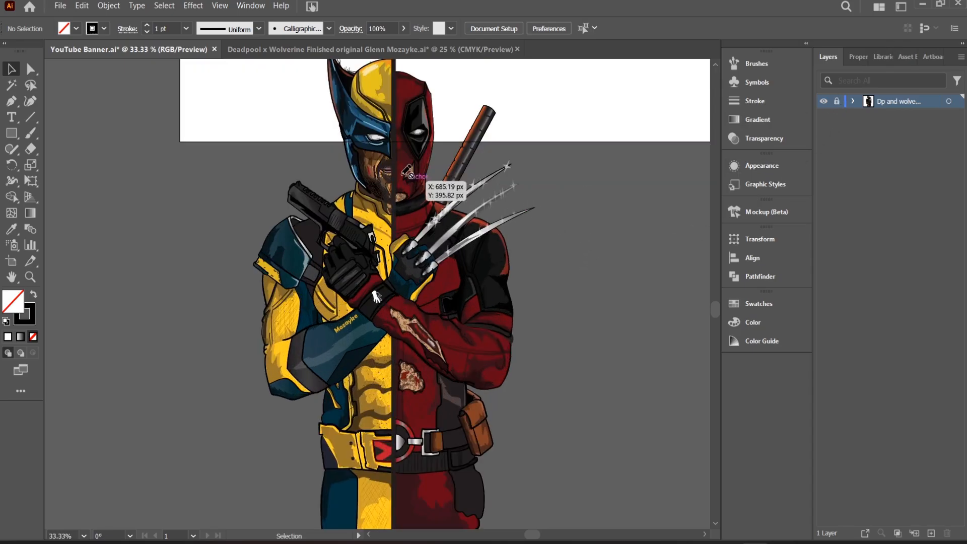
pyautogui.hotkey('ctrl', '-')
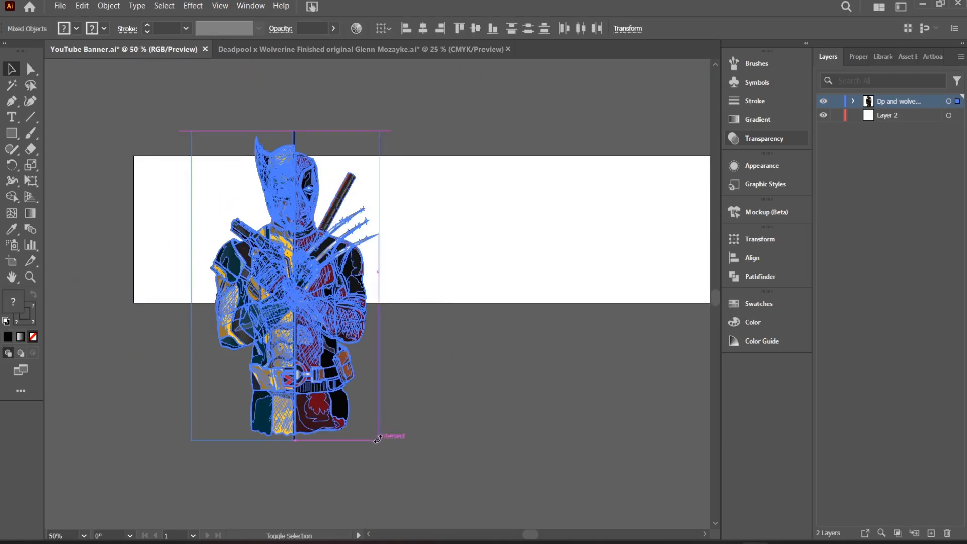
# Scale the Deadpool and Wolverine artwork down proportionally and position it over the left part of the banner.
pyautogui.moveTo(378, 440); pyautogui.dragTo(364, 394)
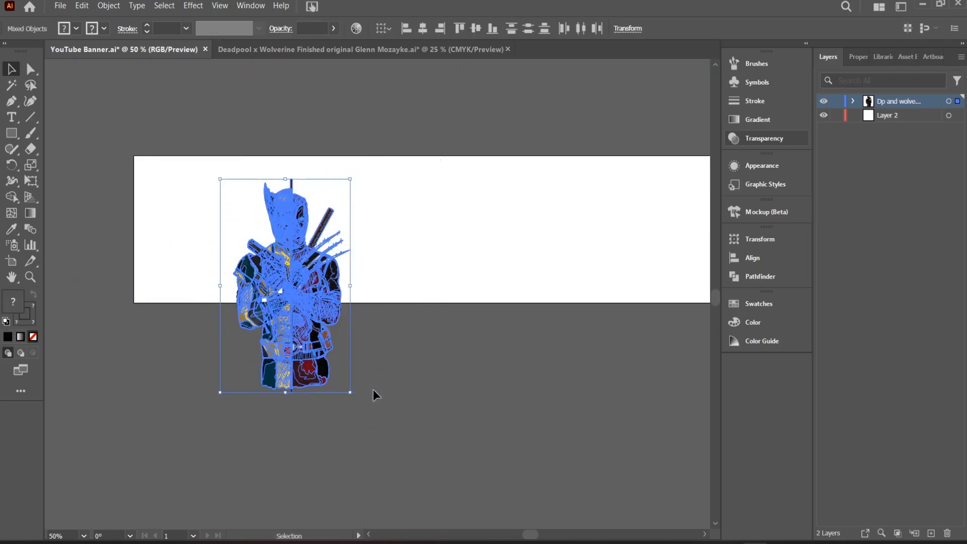
pyautogui.moveTo(334, 306); pyautogui.dragTo(295, 278)
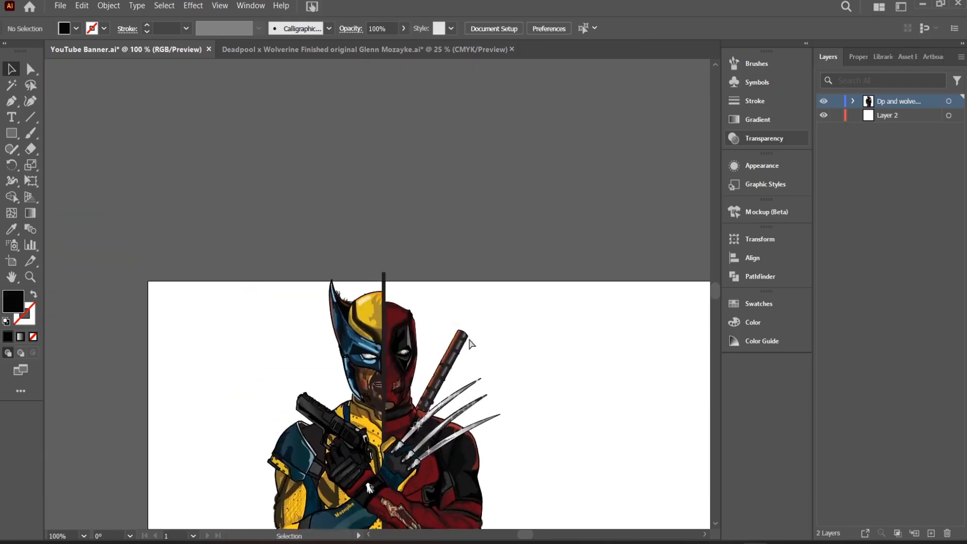
# Delete the stray hair-like strokes sticking out between the ear and crown of Wolverine's mask.
pyautogui.hotkey('ctrl', '+')
pyautogui.hotkey('ctrl', '+')
pyautogui.hotkey('ctrl', '+')
pyautogui.hotkey('ctrl', '+')
pyautogui.click(251, 301)
pyautogui.press('Delete')
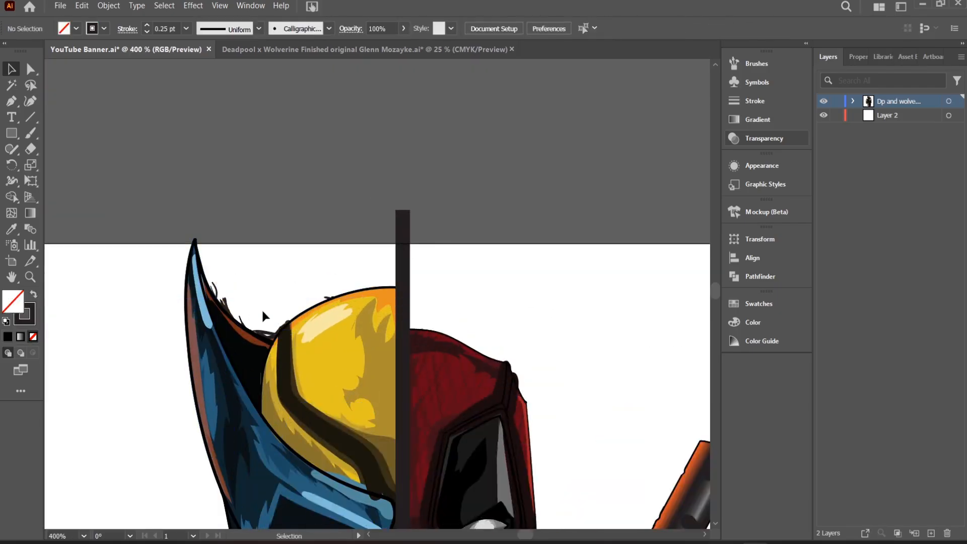
pyautogui.moveTo(233, 284); pyautogui.dragTo(240, 327)
pyautogui.press('Delete')
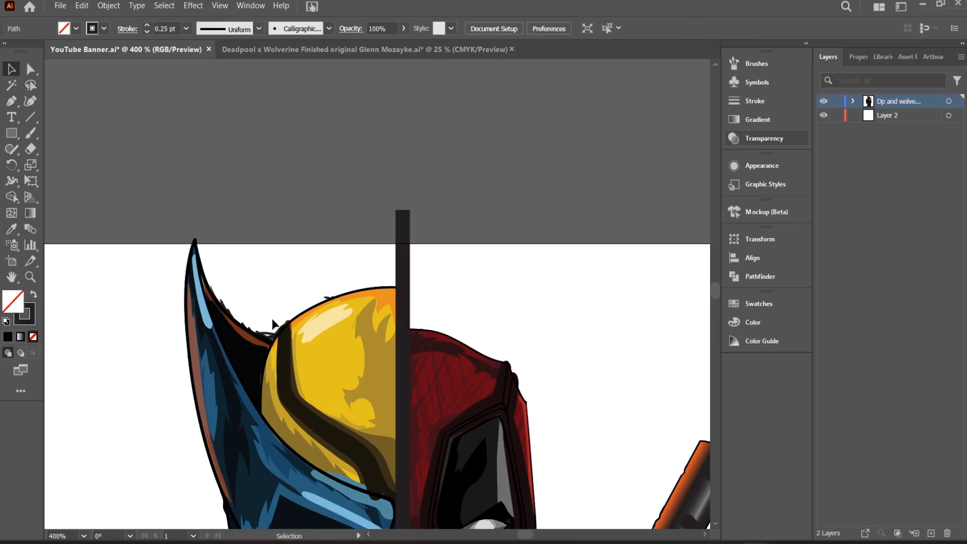
# Select the entire Deadpool and Wolverine figure, move it to the banner's left end, and deselect it.
pyautogui.hotkey('ctrl', '-')
pyautogui.hotkey('ctrl', '-')
pyautogui.hotkey('ctrl', '-')
pyautogui.hotkey('ctrl', '-')
pyautogui.hotkey('ctrl', '-')
pyautogui.hotkey('ctrl', '-')
pyautogui.hotkey('ctrl', '+')
pyautogui.moveTo(505, 264); pyautogui.dragTo(542, 120)
pyautogui.hotkey('ctrl', '+')
pyautogui.hotkey('ctrl', '+')
pyautogui.hotkey('ctrl', '-')
pyautogui.hotkey('ctrl', '-')
pyautogui.hotkey('ctrl', 'a')
pyautogui.moveTo(460, 384); pyautogui.dragTo(374, 384)
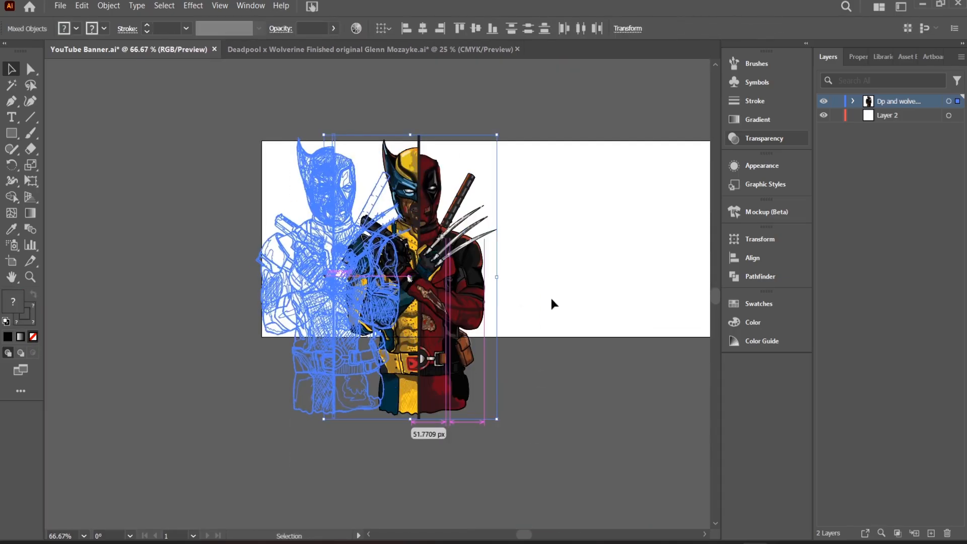
pyautogui.hotkey('ctrl', '-')
pyautogui.hotkey('ctrl', '-')
pyautogui.click(538, 343)
pyautogui.hotkey('ctrl', '+')
pyautogui.moveTo(655, 268); pyautogui.dragTo(406, 201)
pyautogui.hotkey('ctrl', '-')
pyautogui.hotkey('ctrl', '-')
pyautogui.hotkey('ctrl', '+')
pyautogui.hotkey('ctrl', '+')
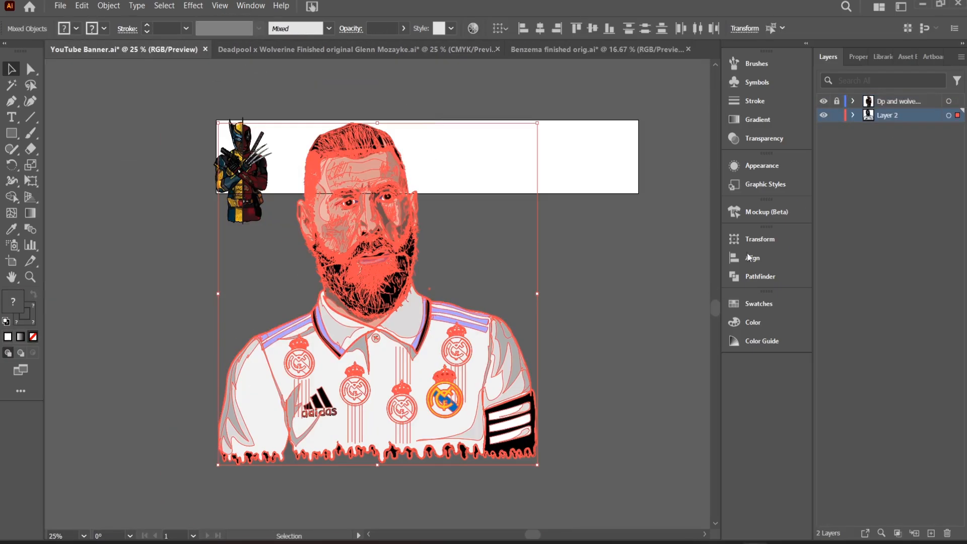
# Bring the Benzema portrait into Layer 2 and merge its overlapping paths with Pathfinder.
pyautogui.click(760, 276)
pyautogui.click(108, 5)
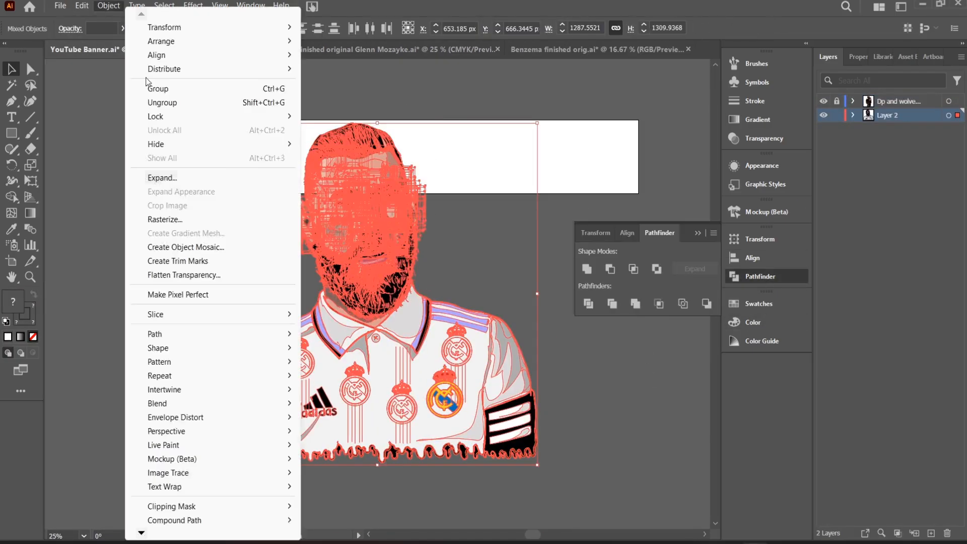
pyautogui.press('Escape')
pyautogui.click(636, 304)
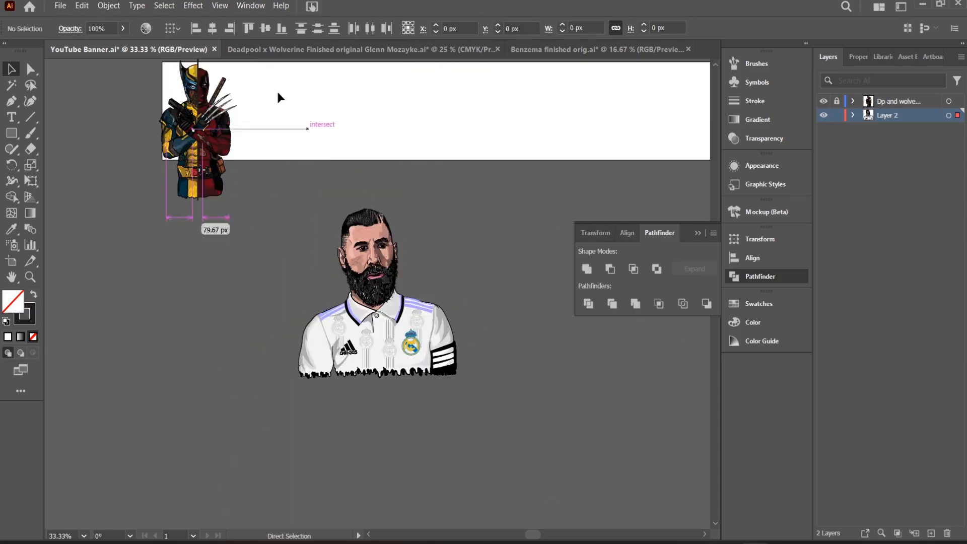
# Scale the Benzema portrait down and place it on the banner directly beside the Deadpool and Wolverine figure.
pyautogui.press('v')
pyautogui.hotkey('ctrl', 'a')
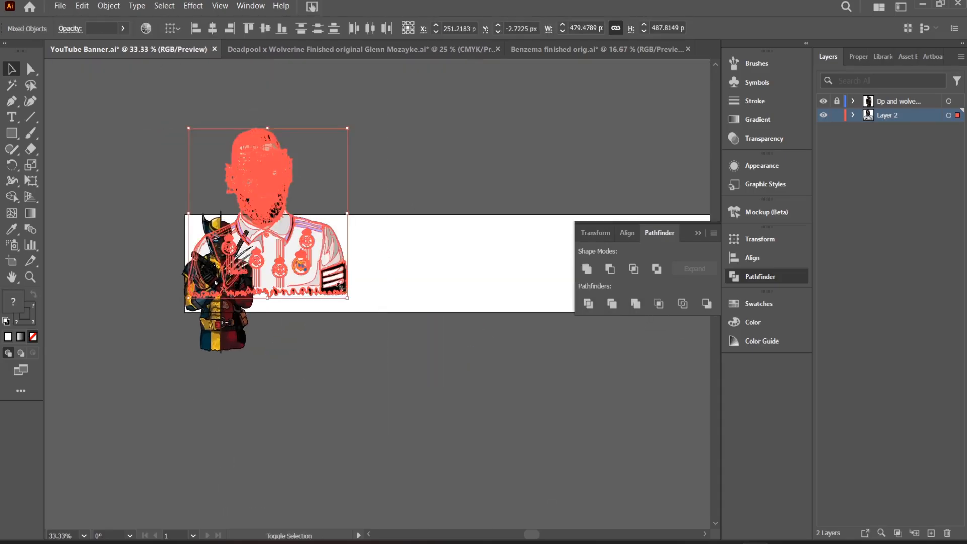
pyautogui.moveTo(280, 245); pyautogui.dragTo(286, 275)
pyautogui.click(313, 378)
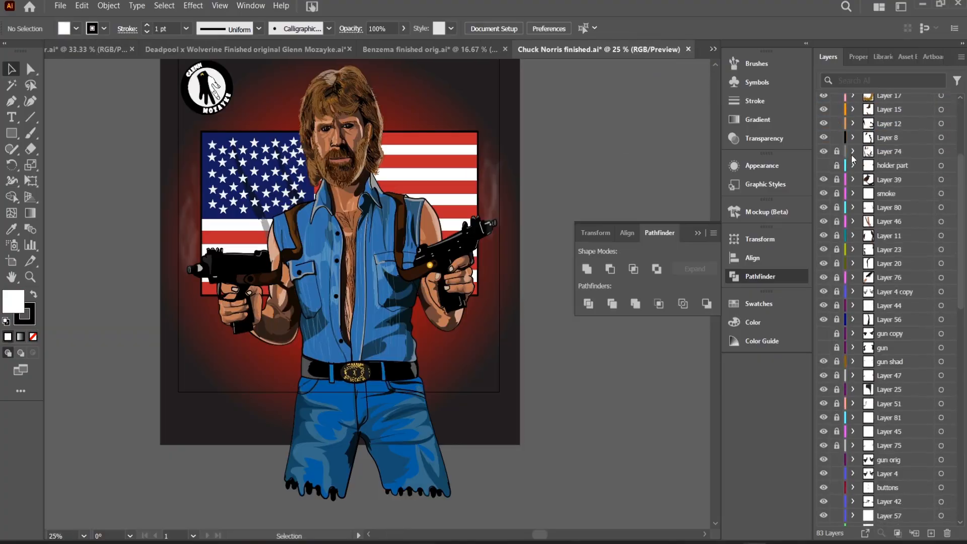
# Copy the complete Chuck Norris figure from its finished document and paste it into Layer 3 of the banner file.
pyautogui.scroll(-10, 852, 159)
pyautogui.hotkey('ctrl', 'a')
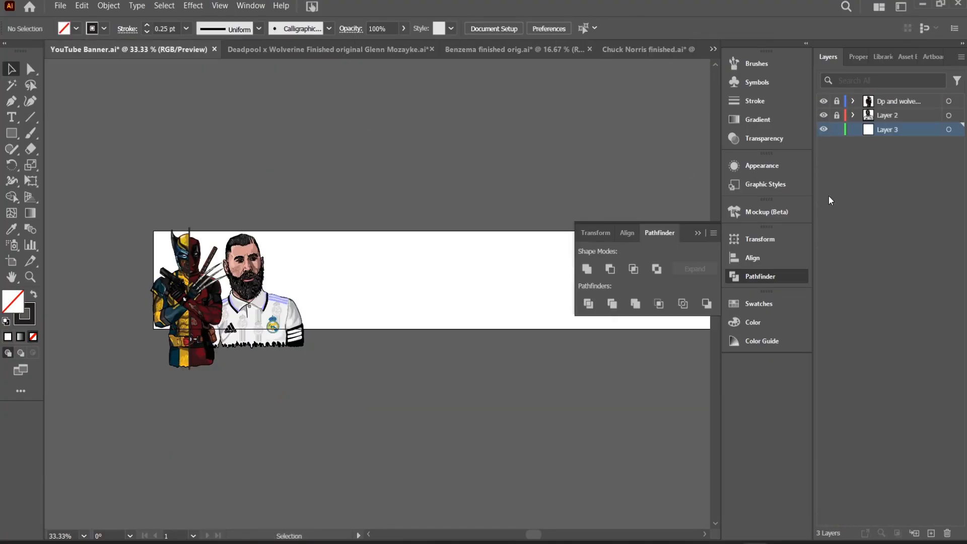
pyautogui.hotkey('ctrl', 'v')
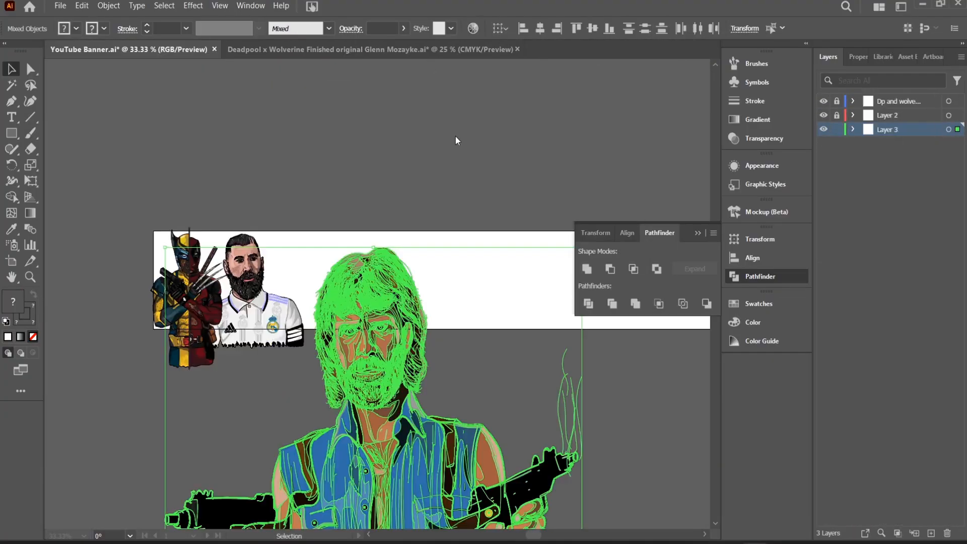
pyautogui.hotkey('ctrl', '-')
pyautogui.click(456, 136)
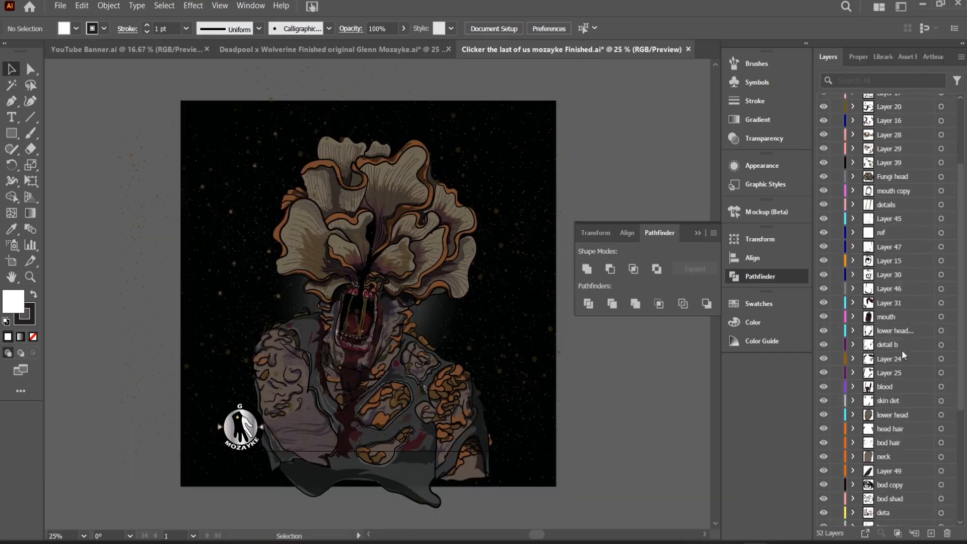
# Copy the Clicker artwork into a new layer of the banner file and move it to the left of the banner.
pyautogui.scroll(3, 902, 355)
pyautogui.hotkey('ctrl', 'a')
pyautogui.hotkey('ctrl', 'c')
pyautogui.click(127, 50)
pyautogui.click(931, 534)
pyautogui.hotkey('ctrl', 'v')
pyautogui.moveTo(420, 256); pyautogui.dragTo(216, 247)
pyautogui.click(513, 298)
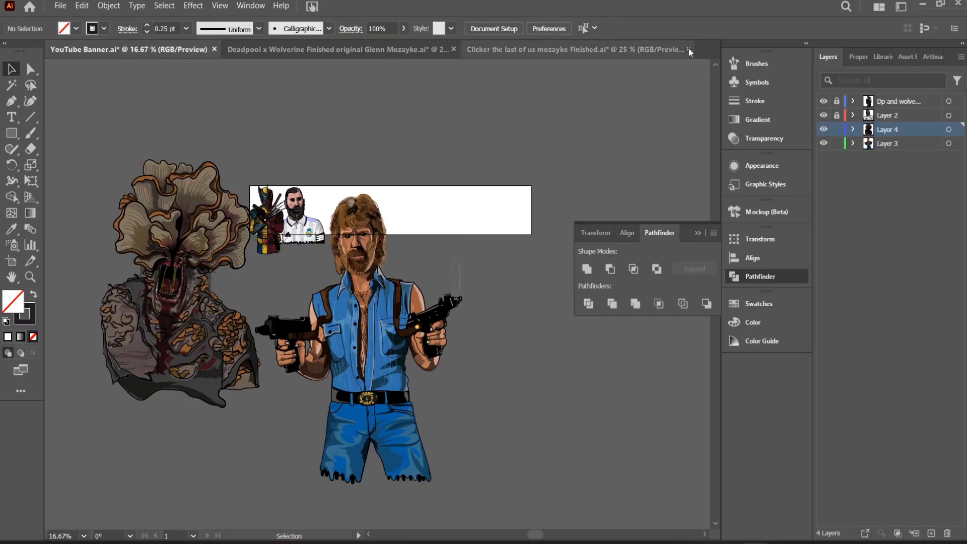
# Close the Clicker document and open Cold Palmer Finished.ai for its player artwork.
pyautogui.click(689, 50)
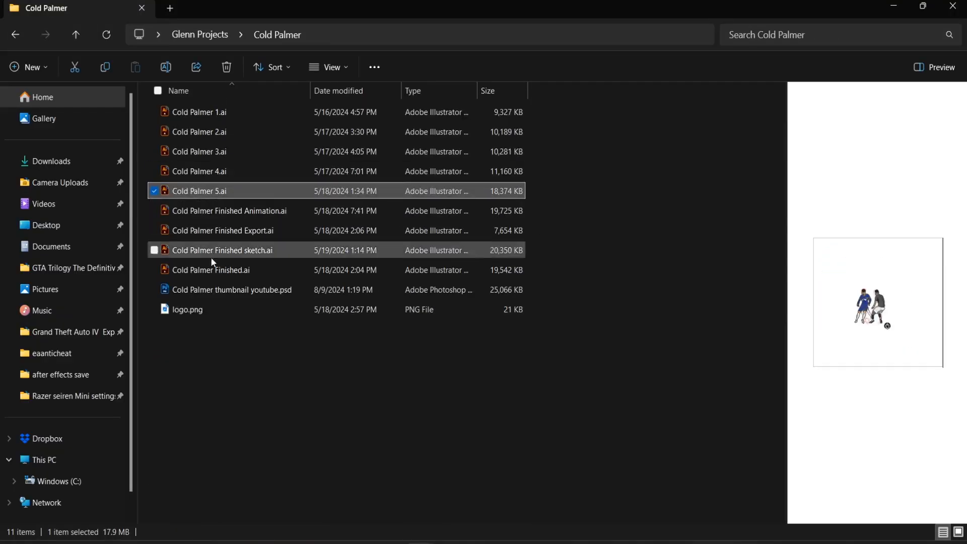
pyautogui.doubleClick(211, 257)
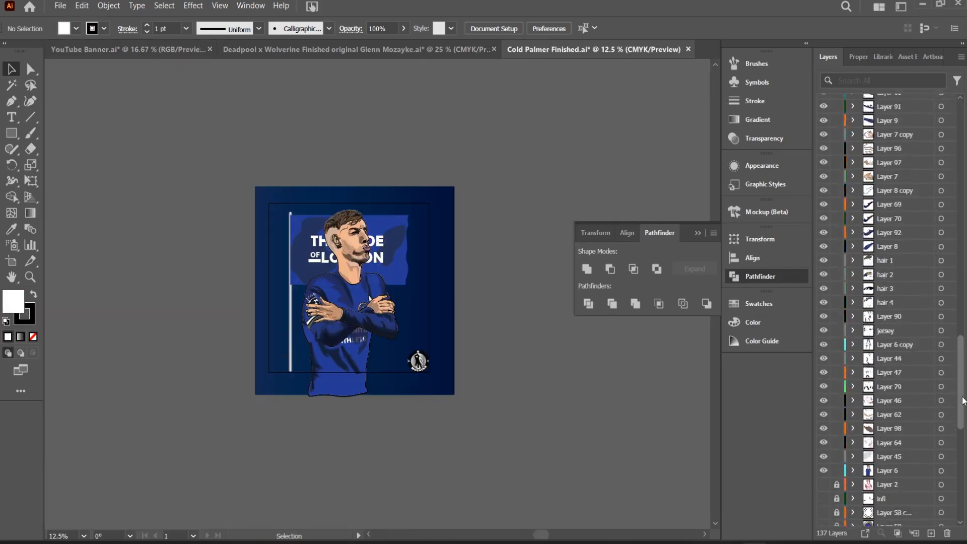
pyautogui.hotkey('ctrl', '=')
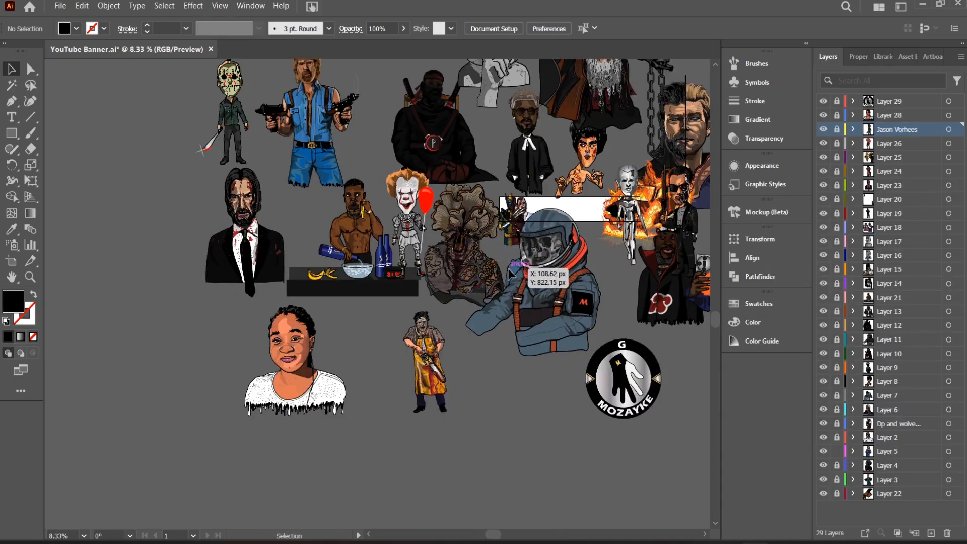
# Examine the collected character artwork to the left of and above the banner, from Jason Voorhees to the seated ninja.
pyautogui.hotkey('ctrl', '-')
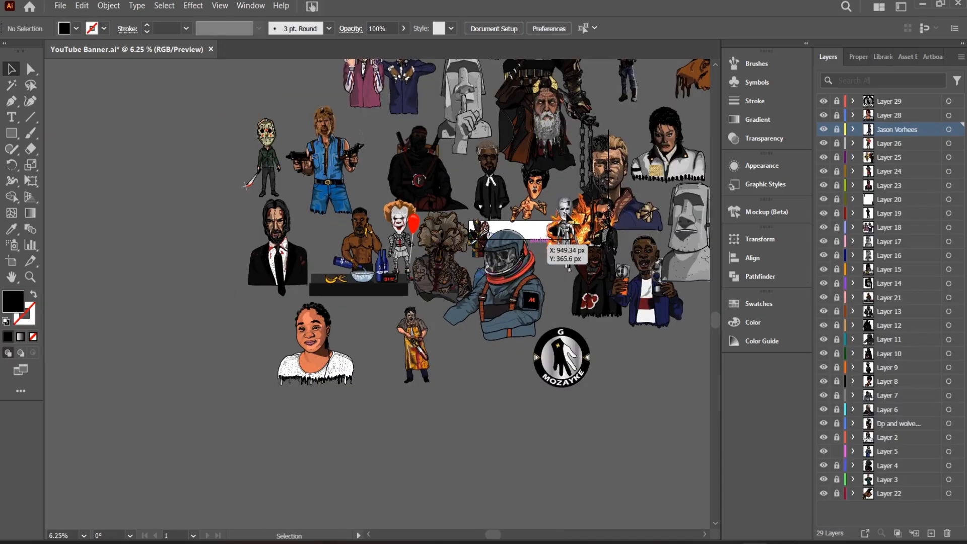
pyautogui.moveTo(567, 217); pyautogui.dragTo(659, 269)
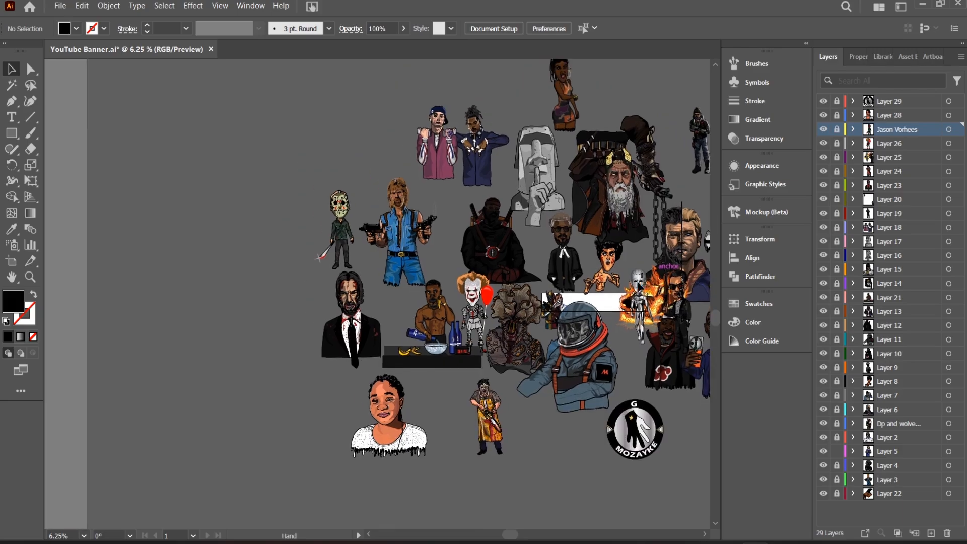
pyautogui.hotkey('ctrl', '+')
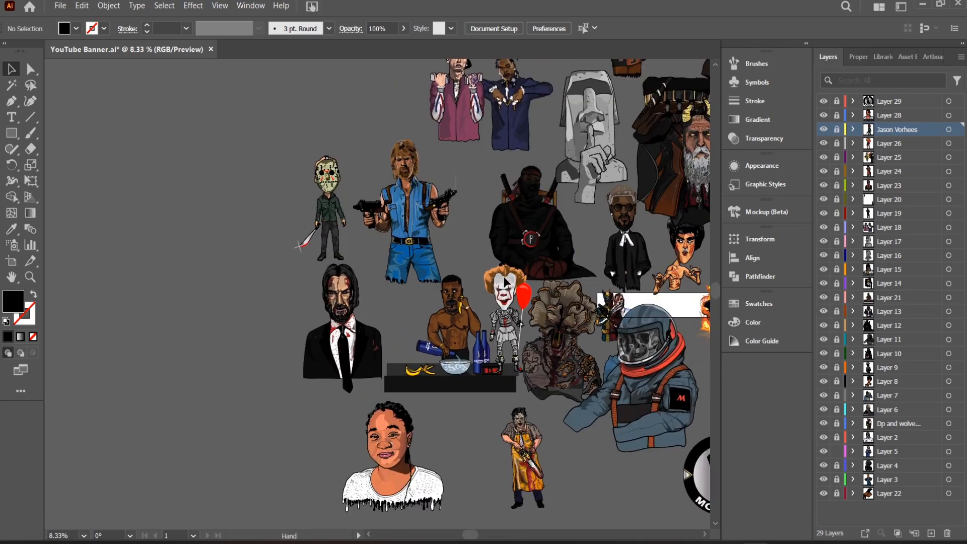
pyautogui.hotkey('ctrl', '+')
pyautogui.hotkey('ctrl', '+')
pyautogui.moveTo(493, 214); pyautogui.dragTo(490, 339)
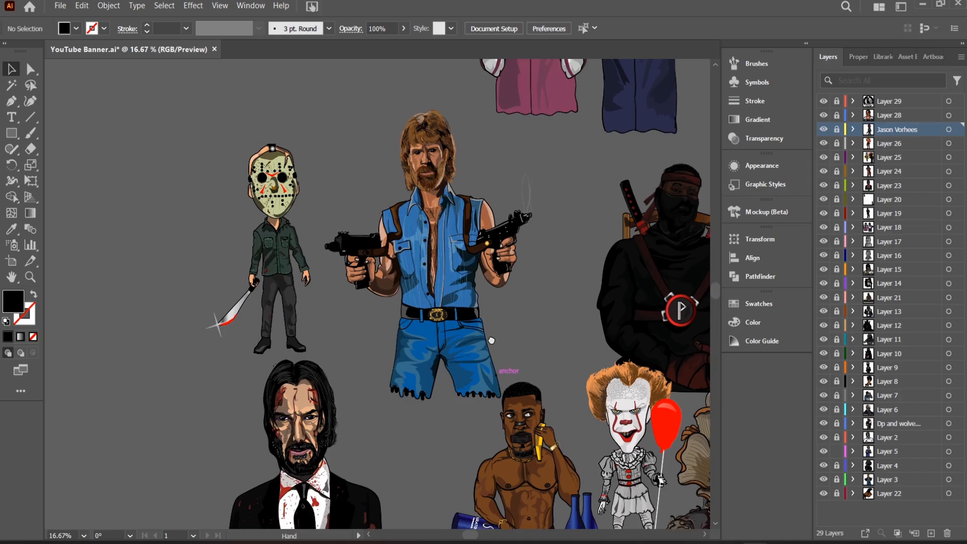
pyautogui.moveTo(541, 221); pyautogui.dragTo(432, 331)
pyautogui.moveTo(475, 295); pyautogui.dragTo(333, 236)
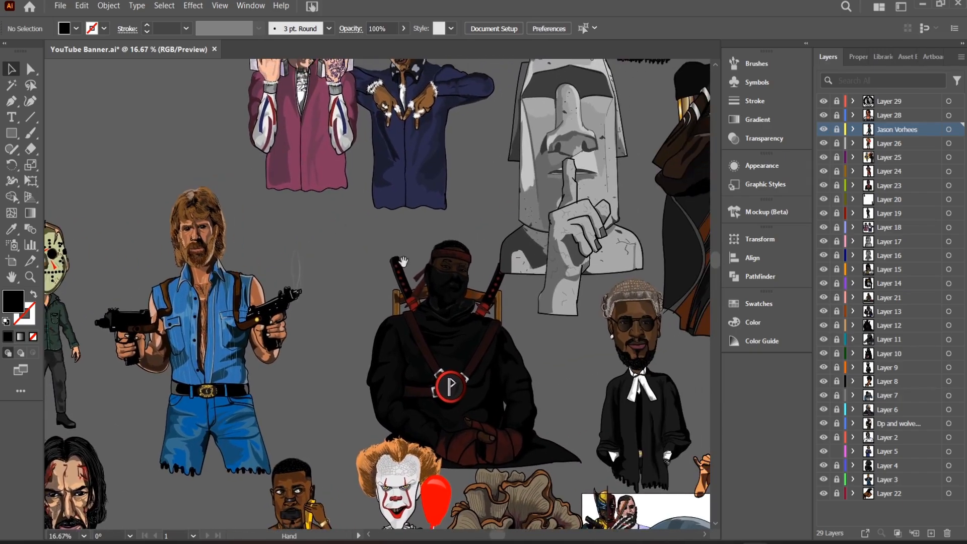
pyautogui.moveTo(585, 301); pyautogui.dragTo(479, 288)
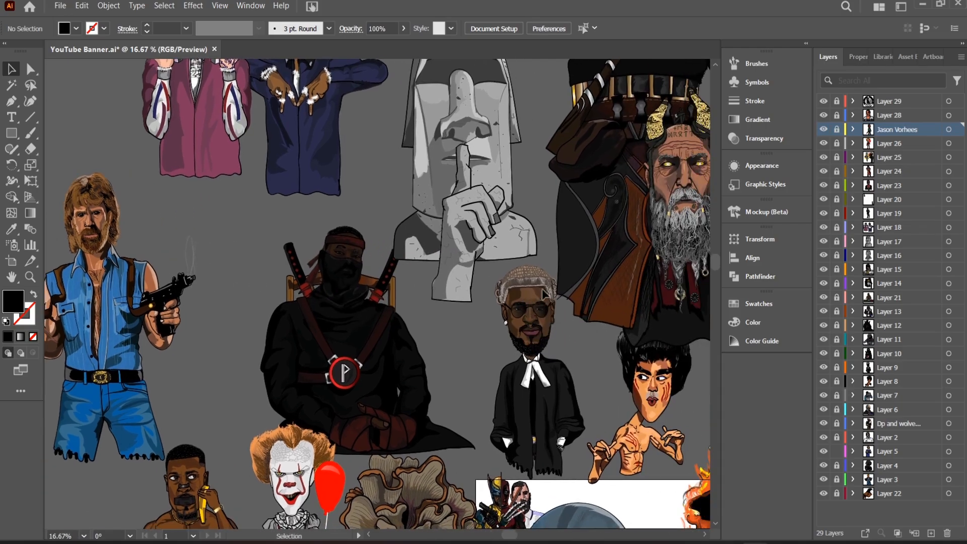
# Inspect the artwork above and to the right of the banner, including Michael Jackson, the stone heads and the footballer in blue.
pyautogui.moveTo(544, 295); pyautogui.dragTo(329, 203)
pyautogui.moveTo(468, 164); pyautogui.dragTo(454, 411)
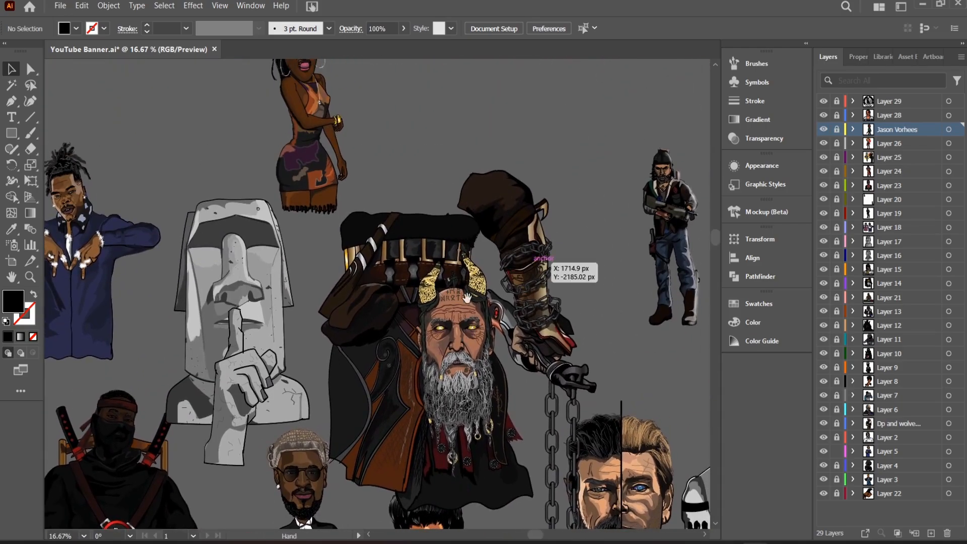
pyautogui.moveTo(467, 298); pyautogui.dragTo(353, 335)
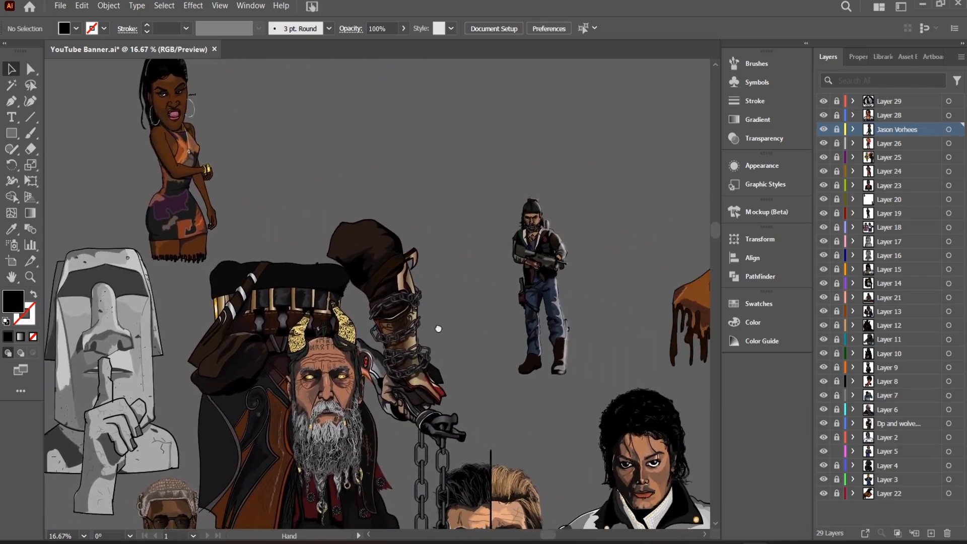
pyautogui.moveTo(438, 329); pyautogui.dragTo(320, 318)
pyautogui.moveTo(528, 352); pyautogui.dragTo(449, 245)
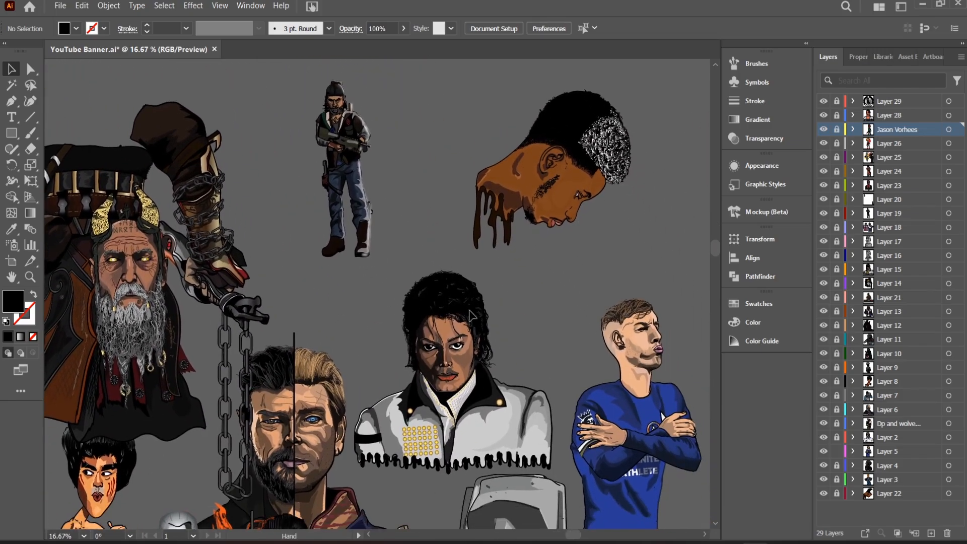
pyautogui.moveTo(540, 408); pyautogui.dragTo(452, 292)
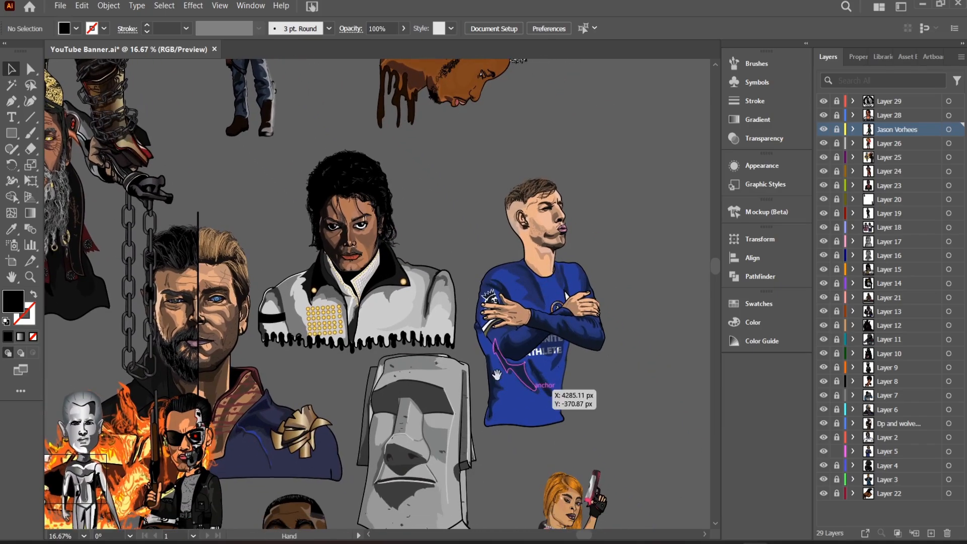
pyautogui.moveTo(506, 414); pyautogui.dragTo(519, 204)
pyautogui.moveTo(406, 287); pyautogui.dragTo(545, 271)
pyautogui.moveTo(446, 298); pyautogui.dragTo(422, 337)
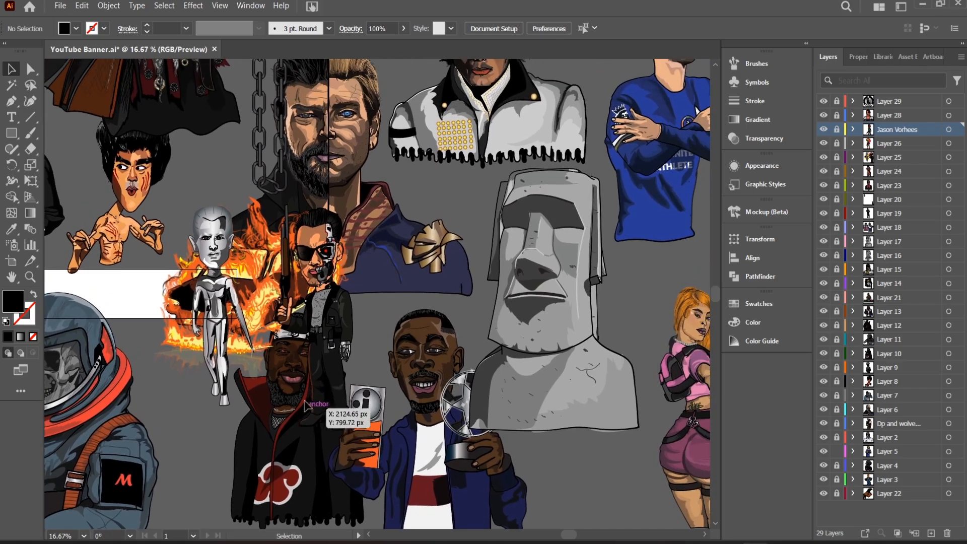
pyautogui.moveTo(574, 266); pyautogui.dragTo(423, 509)
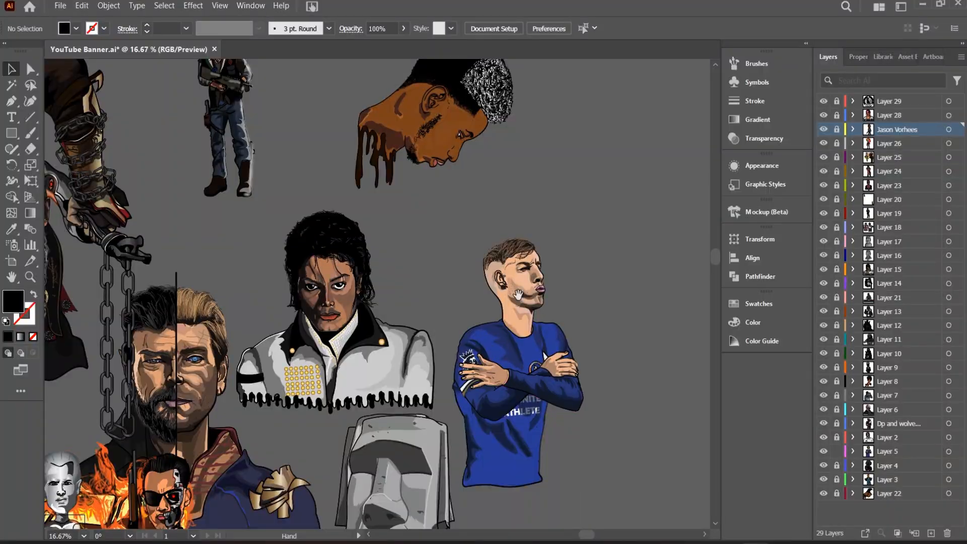
pyautogui.moveTo(523, 150); pyautogui.dragTo(528, 275)
pyautogui.moveTo(553, 178); pyautogui.dragTo(523, 258)
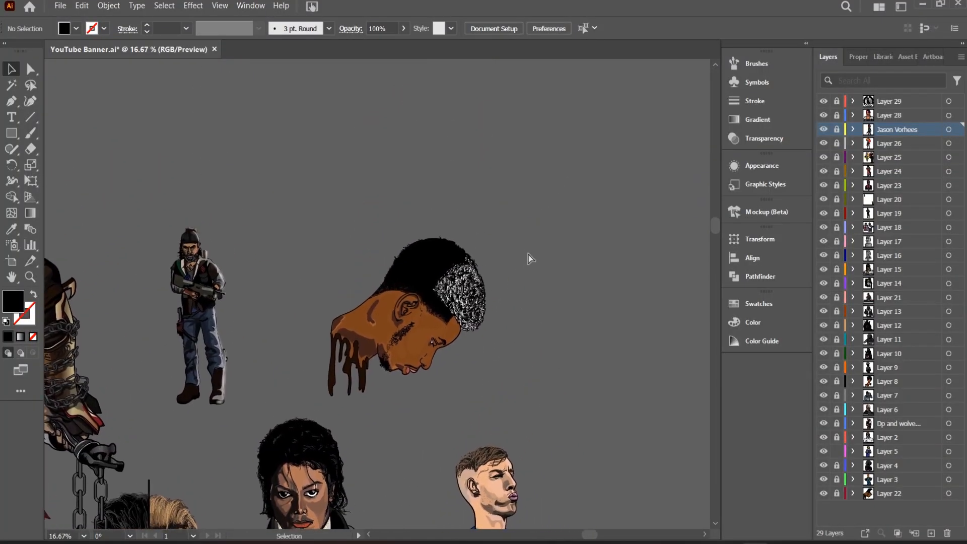
pyautogui.hotkey('ctrl', '+')
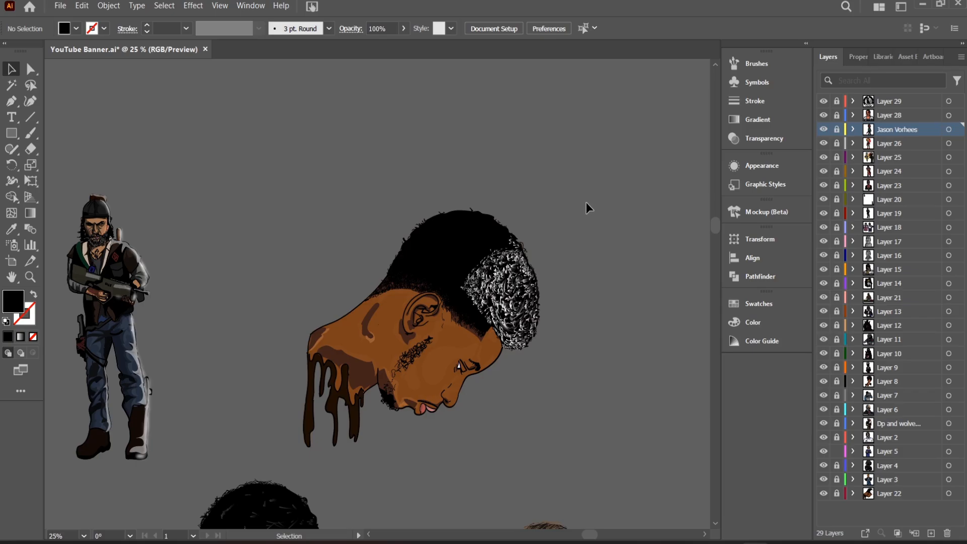
# Review the whole character collection around the banner, including the figures below it and the Mozayke logo.
pyautogui.hotkey('ctrl', '-')
pyautogui.hotkey('ctrl', '-')
pyautogui.hotkey('ctrl', '-')
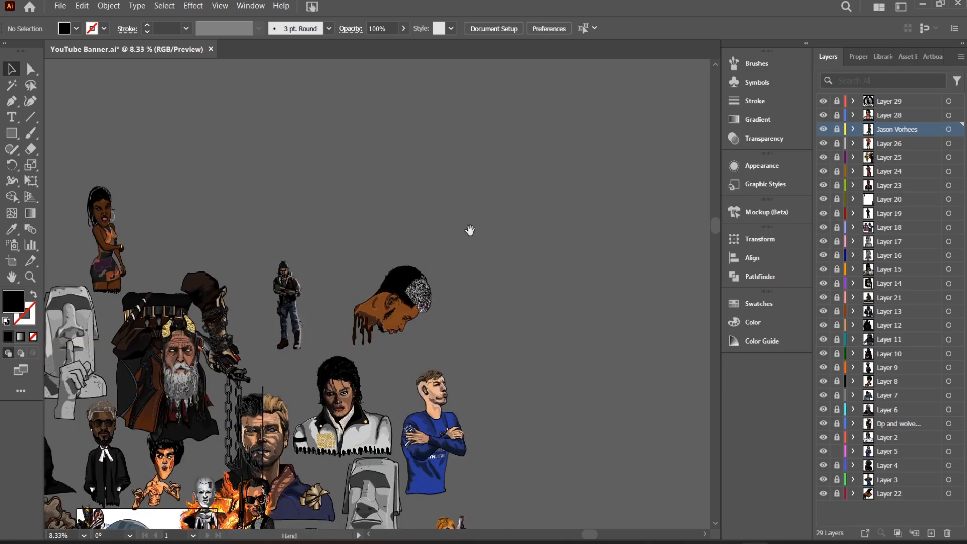
pyautogui.moveTo(470, 230); pyautogui.dragTo(621, 103)
pyautogui.moveTo(400, 295); pyautogui.dragTo(618, 159)
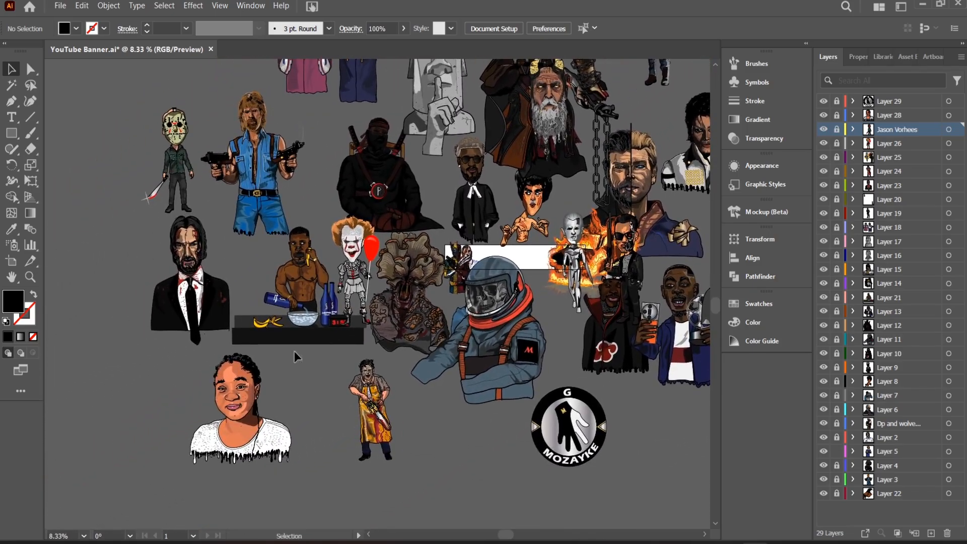
pyautogui.hotkey('ctrl', '+')
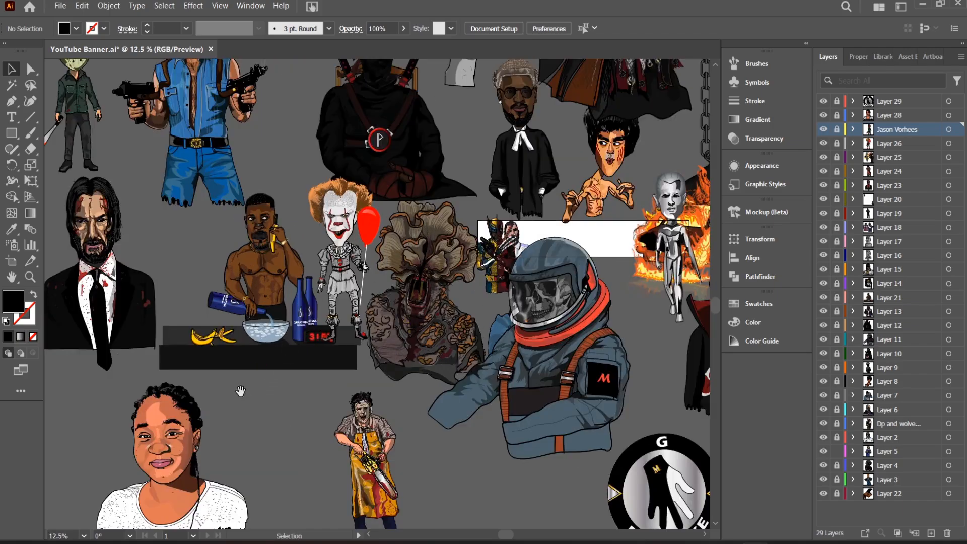
pyautogui.moveTo(128, 441); pyautogui.dragTo(217, 368)
pyautogui.moveTo(267, 392); pyautogui.dragTo(307, 467)
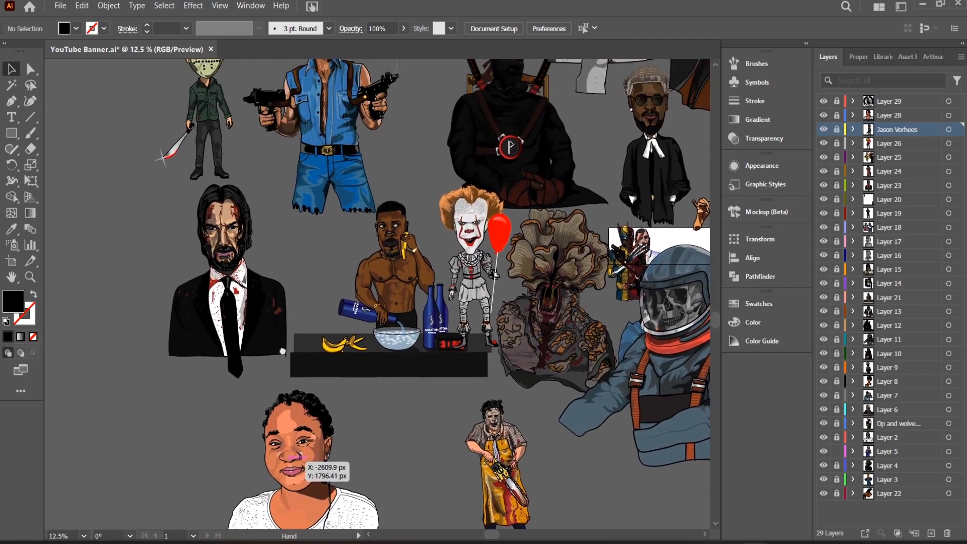
pyautogui.moveTo(426, 200); pyautogui.dragTo(300, 223)
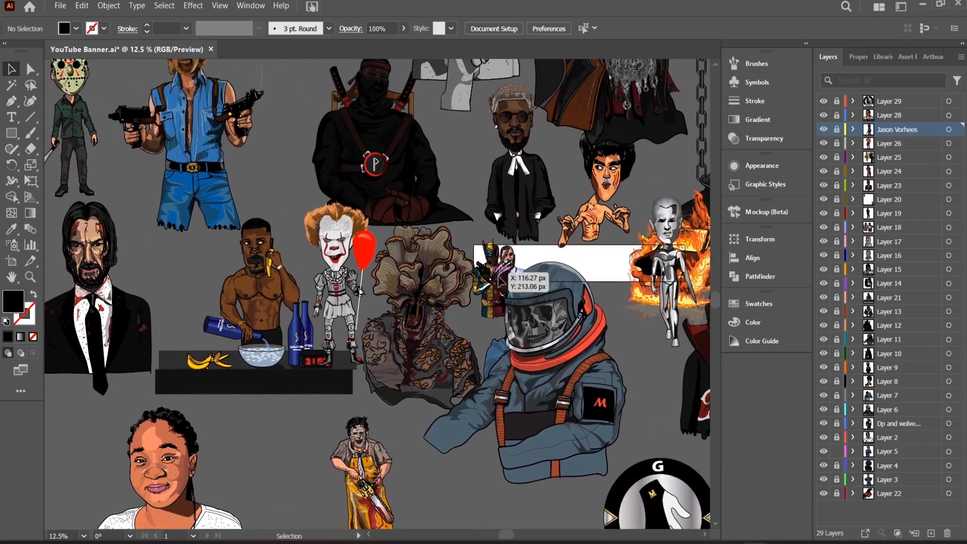
pyautogui.hotkey('ctrl', '-')
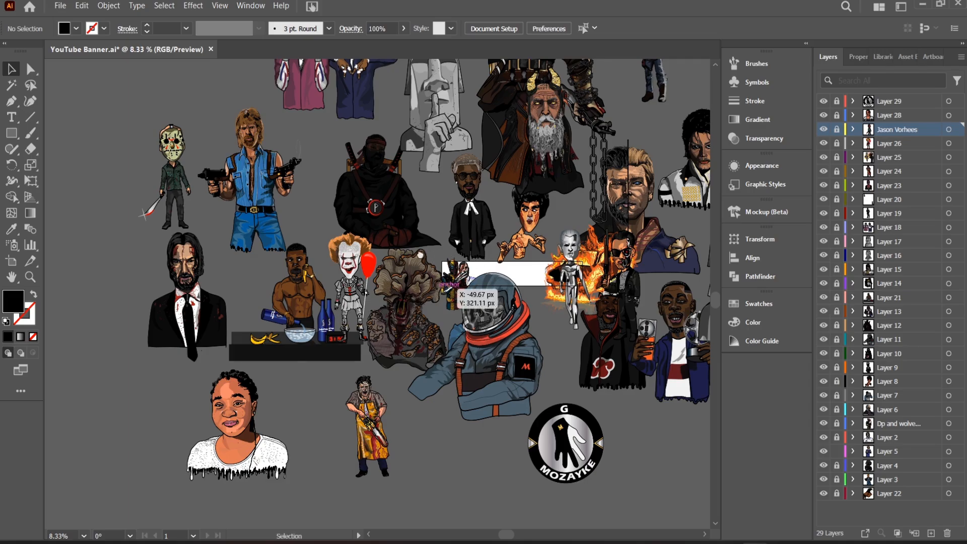
pyautogui.moveTo(526, 221); pyautogui.dragTo(327, 244)
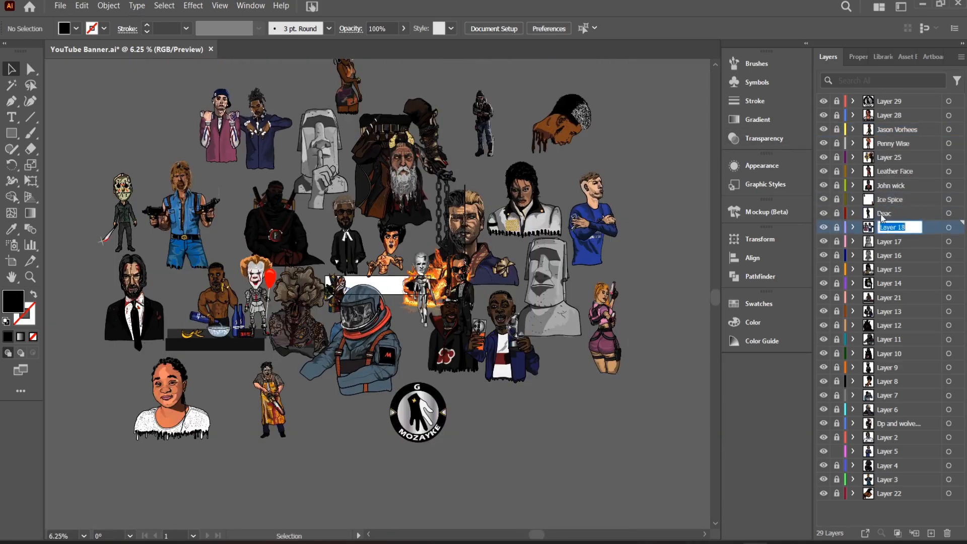
# Rename Layer 21 to "ashton" and save the banner document.
pyautogui.doubleClick(894, 297)
pyautogui.write('ashton')
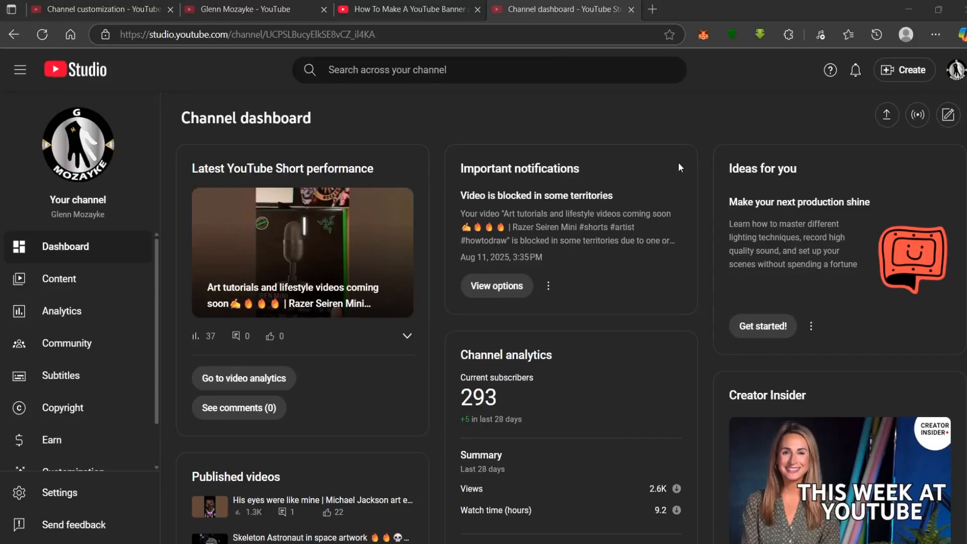
pyautogui.hotkey('ctrl', 's')
# Switch to YouTube Studio in the browser and open the channel's customization page.
pyautogui.click(474, 8)
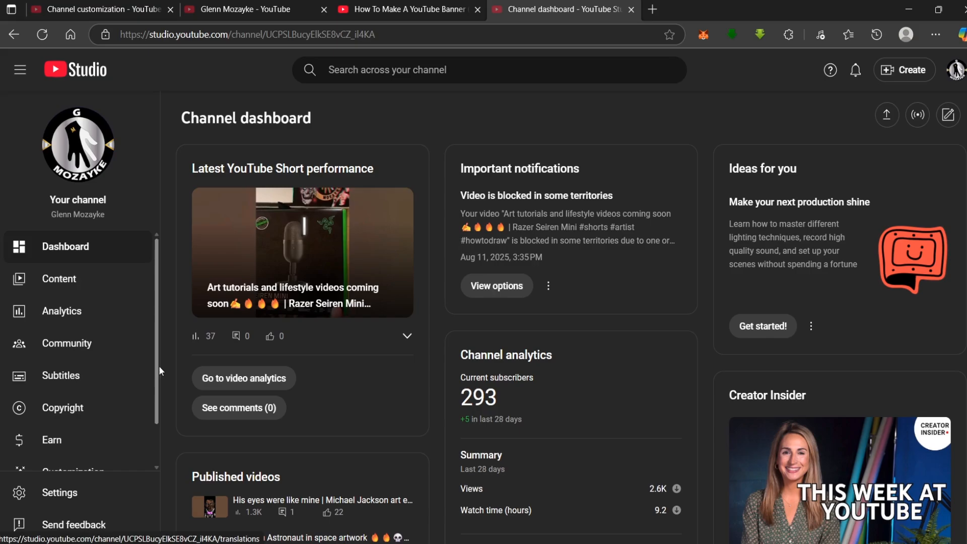
pyautogui.scroll(-1, 153, 403)
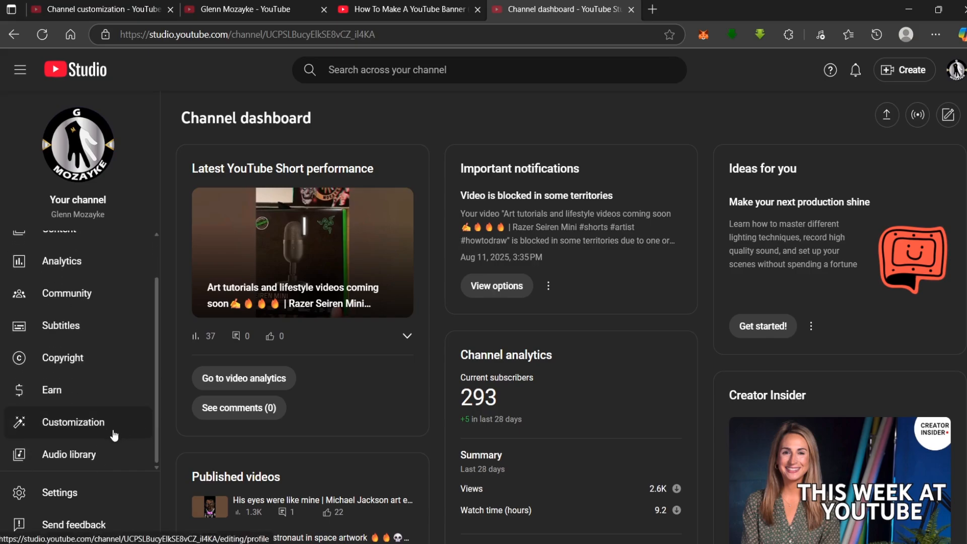
pyautogui.click(98, 430)
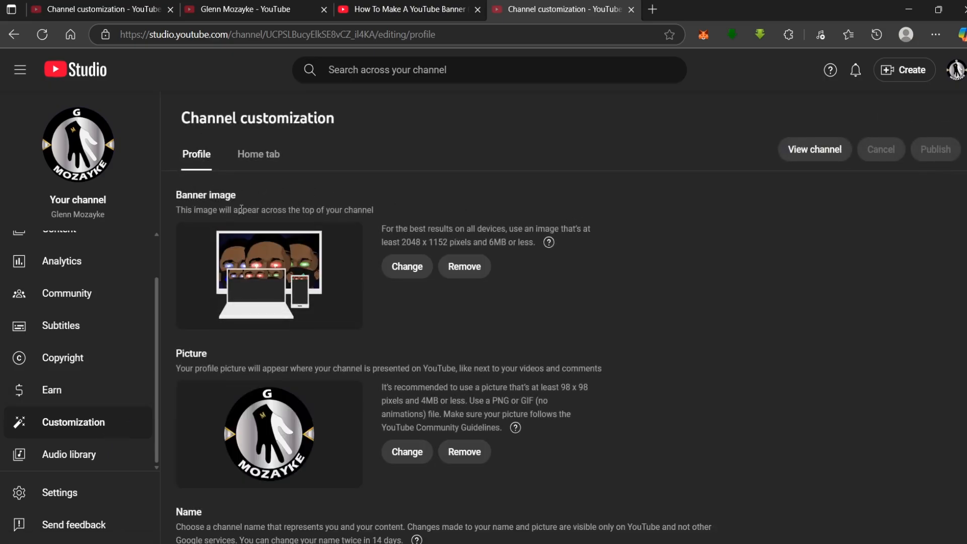
# Replace the channel's banner image with YouTube-Banner-Scaled-new.png from the YouTube Banner Mozayke folder.
pyautogui.click(415, 274)
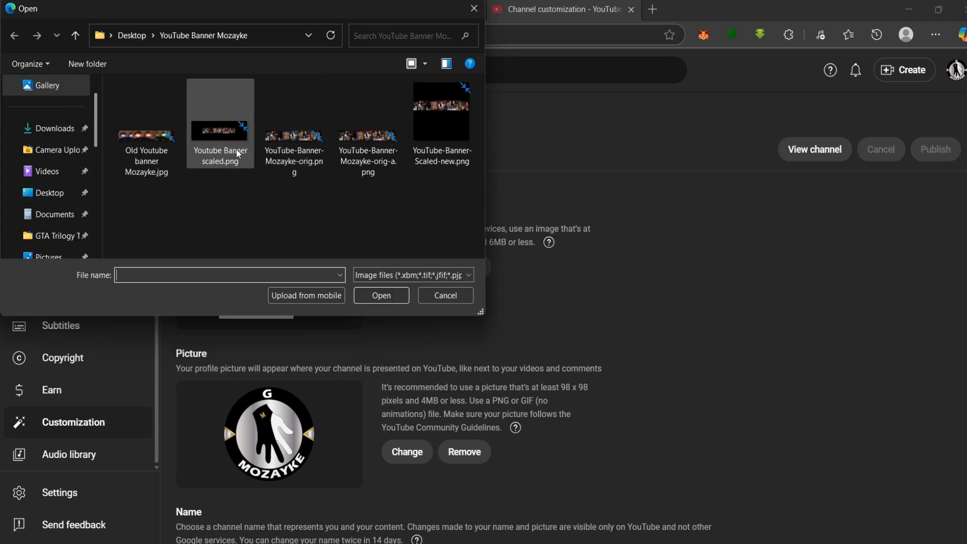
pyautogui.moveTo(237, 149)
pyautogui.click(419, 132)
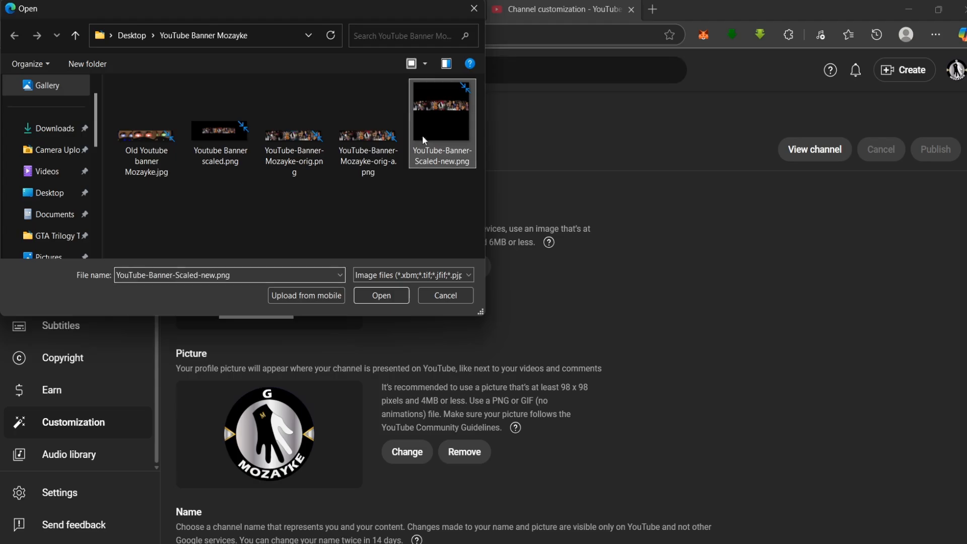
pyautogui.click(383, 295)
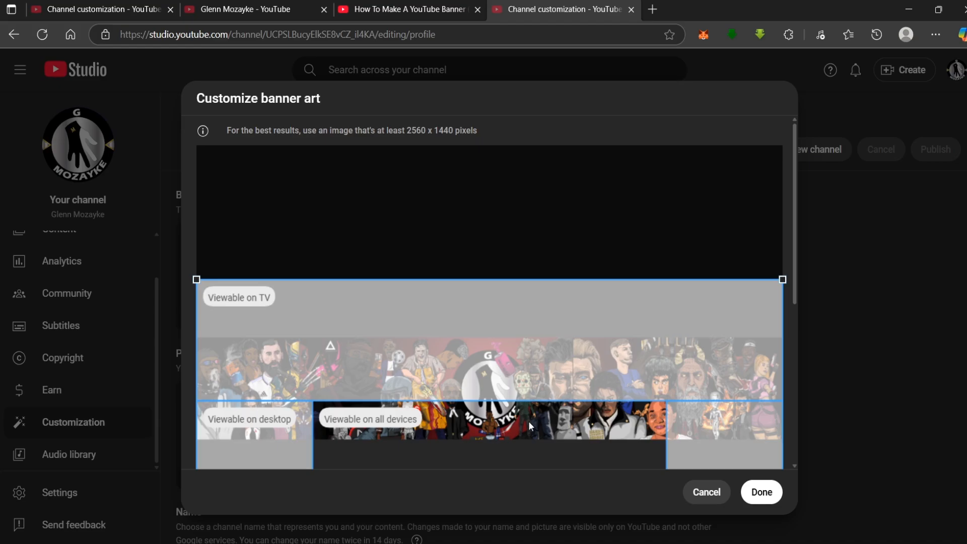
# Align the banner's all-devices crop area with the strip of character artwork, accept the crop and publish the changes.
pyautogui.moveTo(528, 421); pyautogui.dragTo(537, 359)
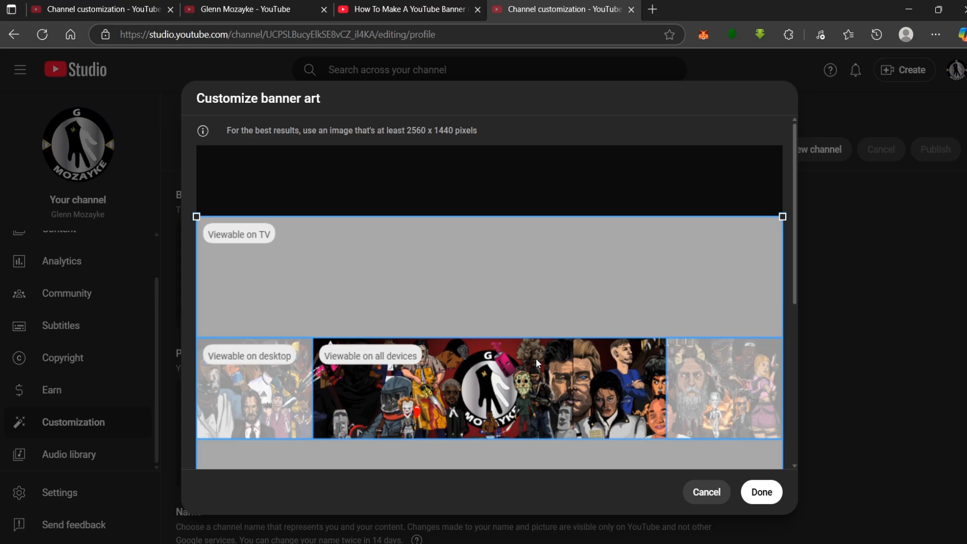
pyautogui.moveTo(536, 359); pyautogui.dragTo(536, 359)
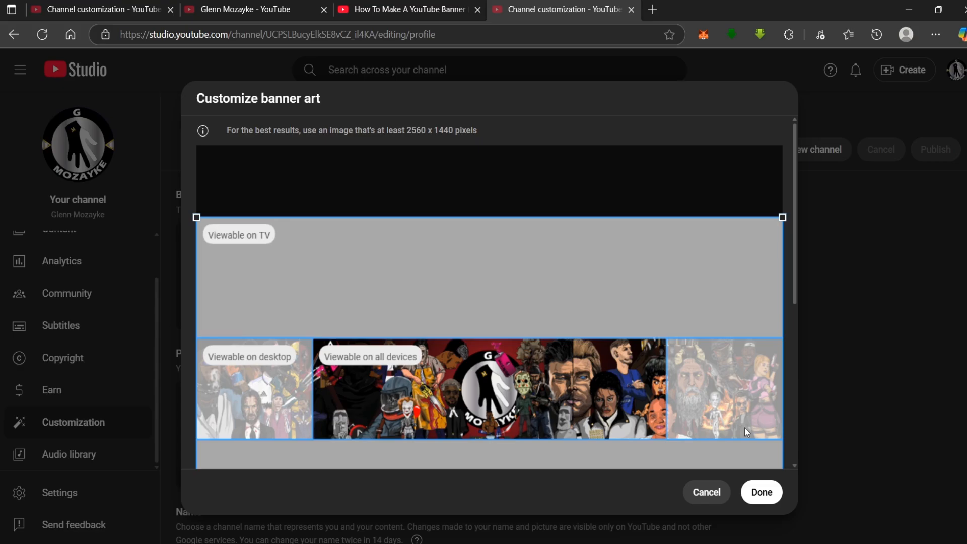
pyautogui.click(762, 498)
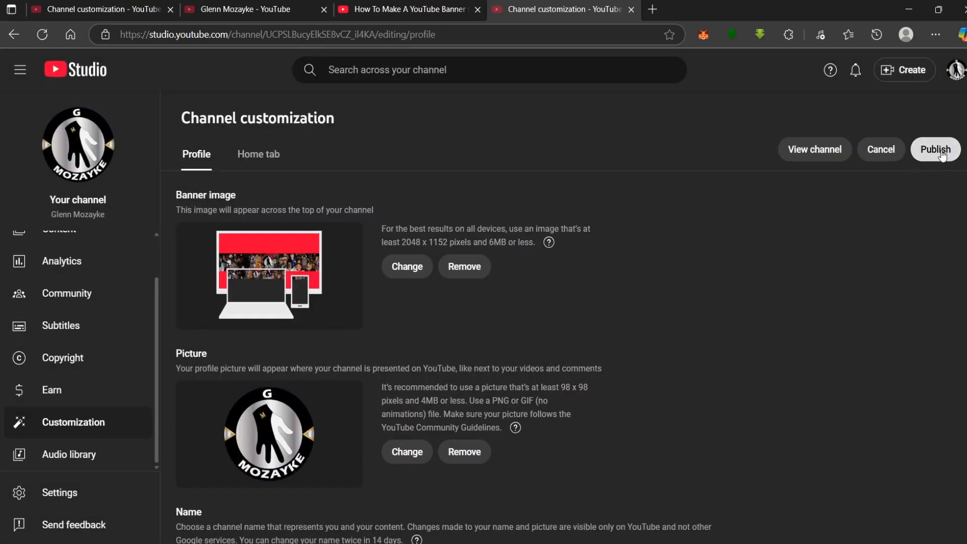
pyautogui.click(942, 157)
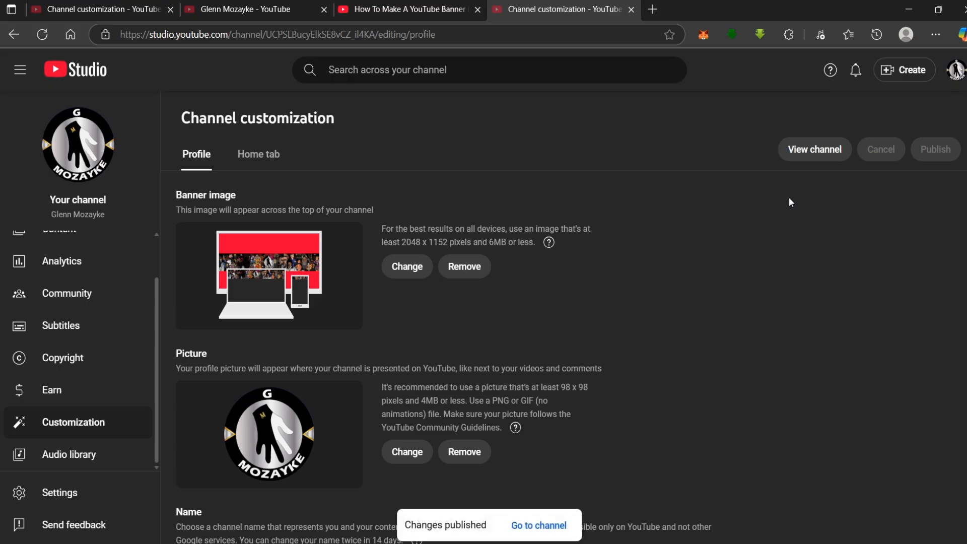
# Open the live channel page to view the published banner and pause the featured video.
pyautogui.click(536, 526)
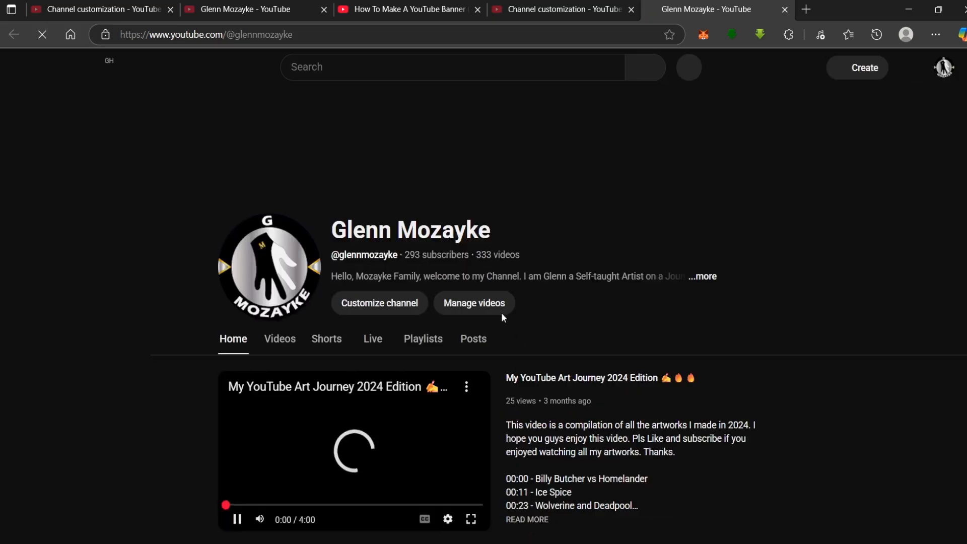
pyautogui.click(237, 519)
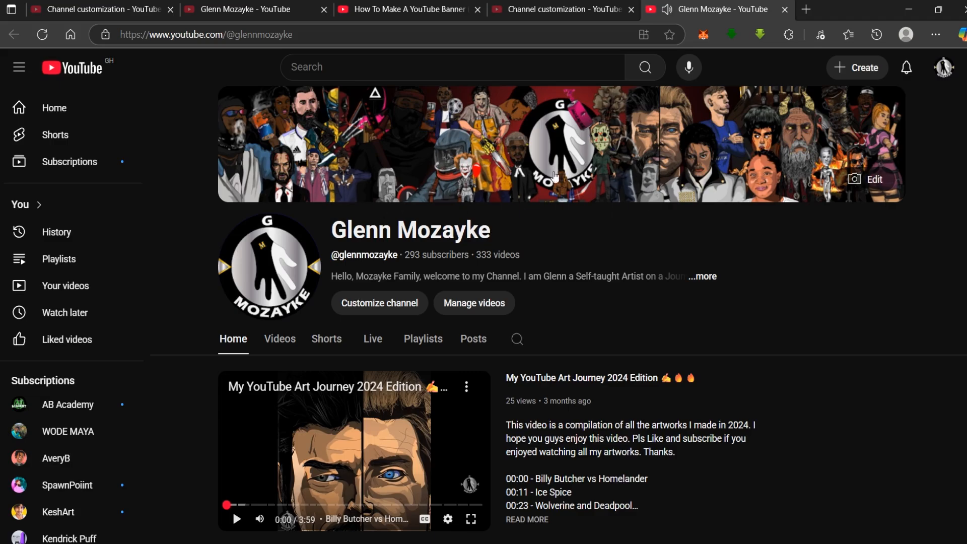
pyautogui.hotkey('ctrl', 'e')
pyautogui.hotkey('ctrl', 's')
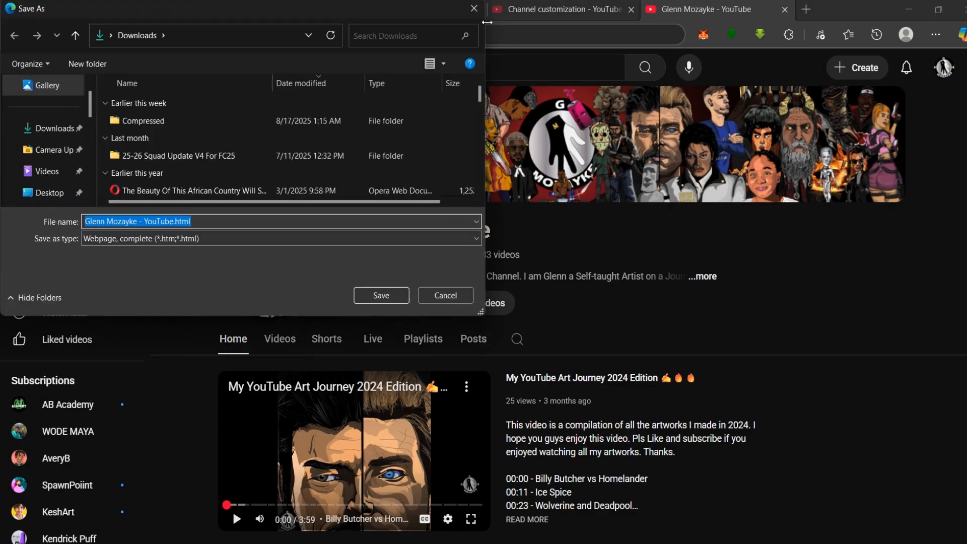
pyautogui.click(482, 20)
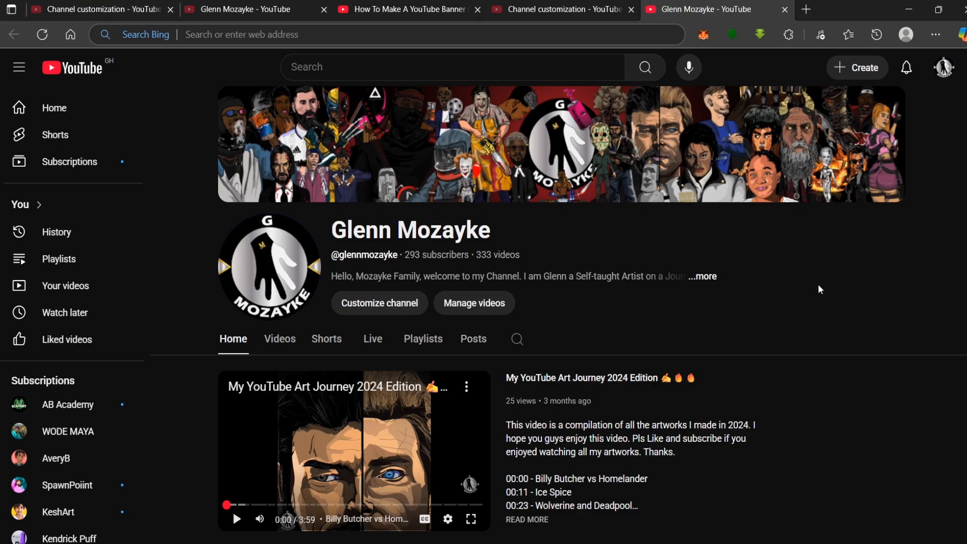